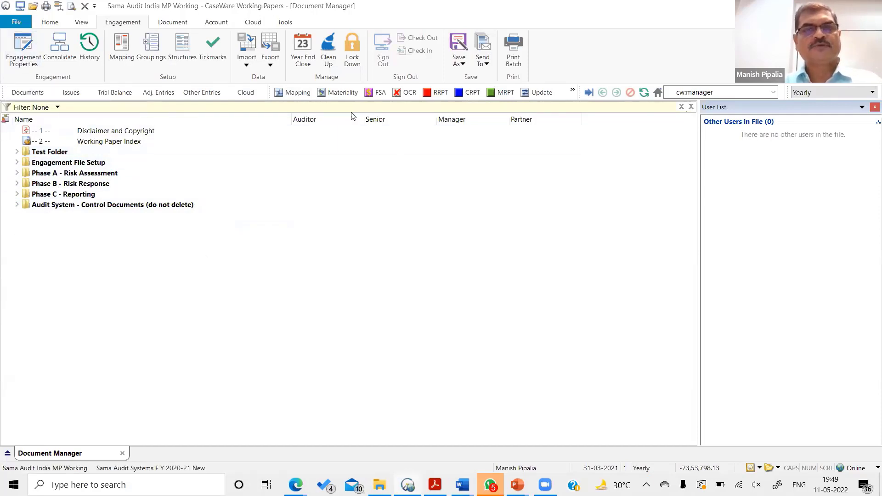
- Review the reporting dates in the engagement properties, including the yearly balance computation option and the Random period setup, and discard any changes
left_click(449, 87)
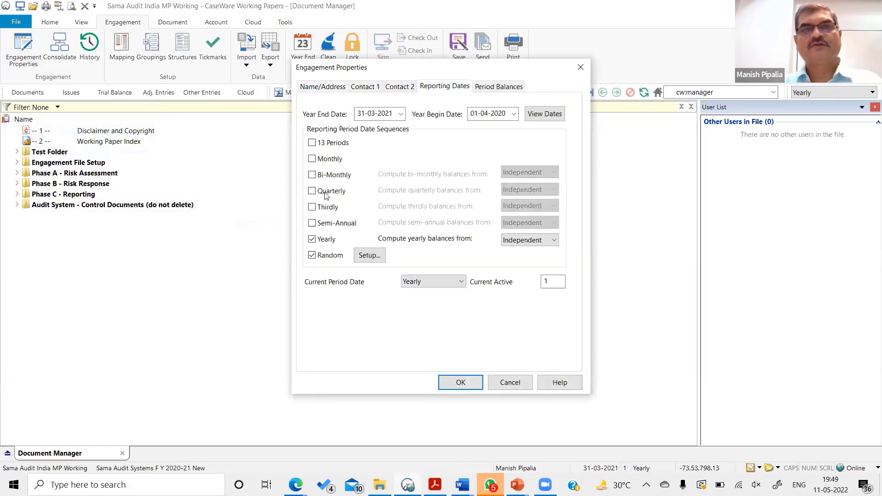
left_click(509, 242)
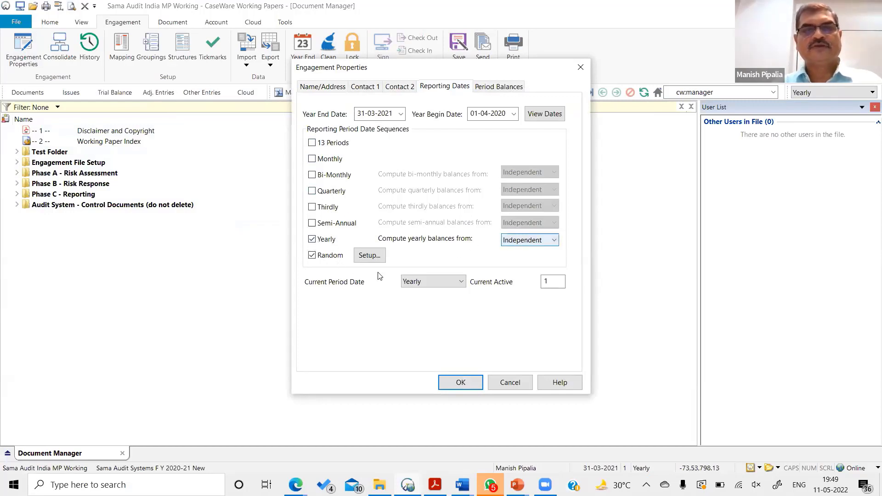
left_click(367, 256)
left_click(491, 314)
left_click(516, 382)
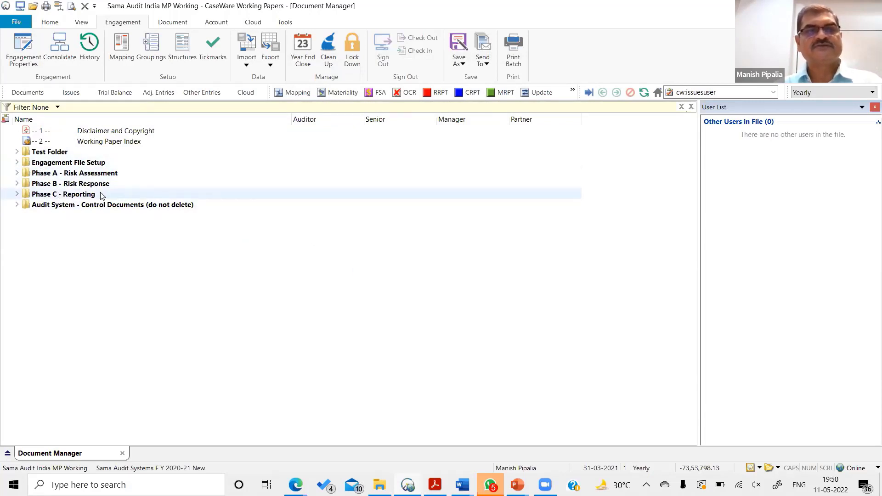
- Expand Phase A - Risk Assessment and collapse its 1-100 Independence, 1-300 Terms of Engagement and 2-100 Understanding the Entity folders
left_click(17, 173)
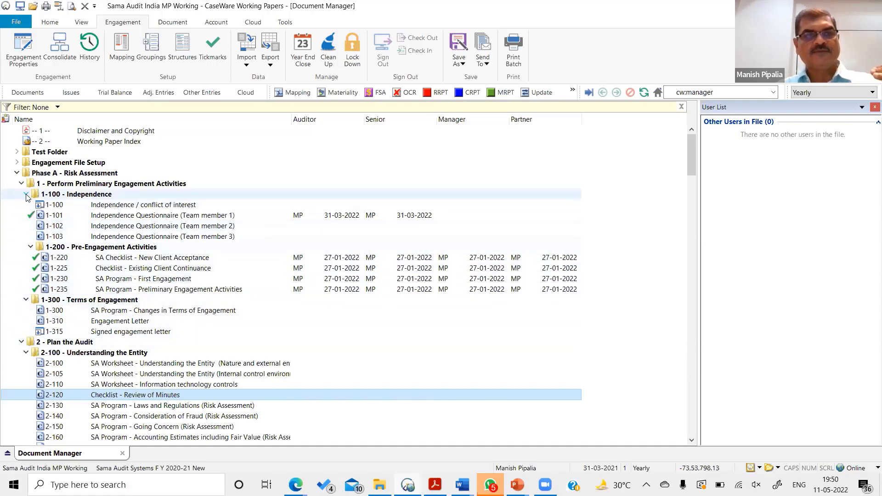
left_click(68, 198)
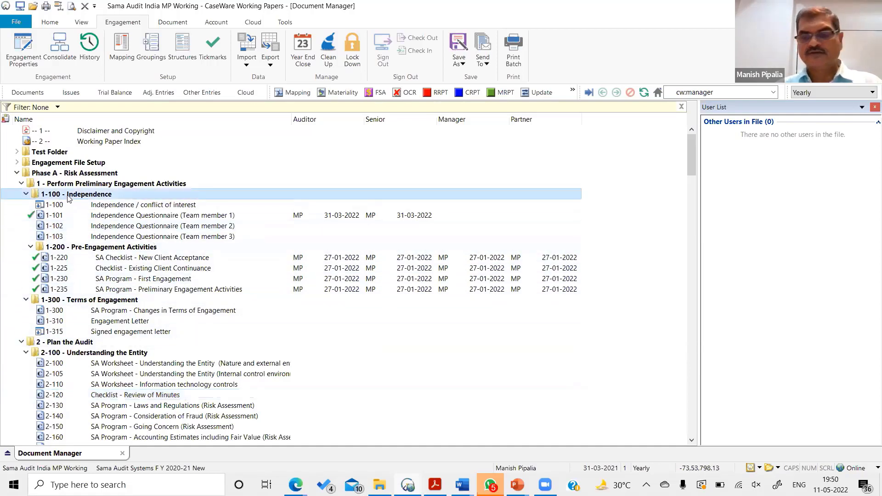
double_click(68, 197)
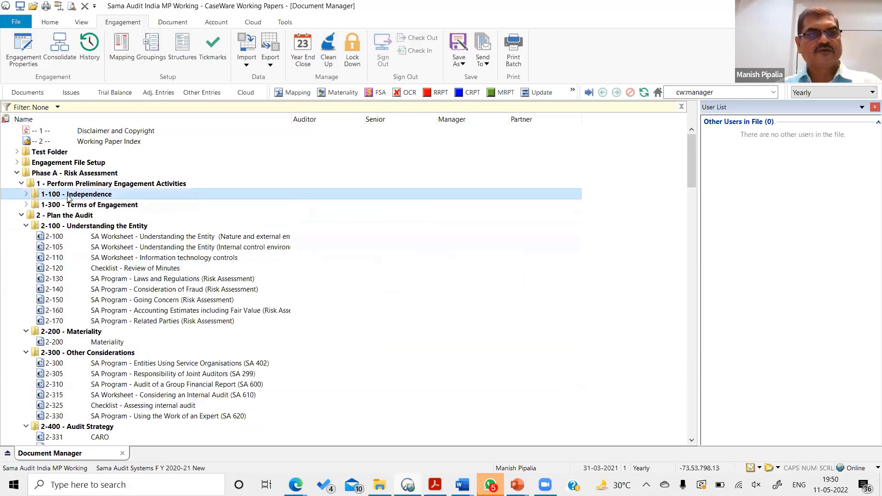
left_click(27, 206)
left_click(26, 206)
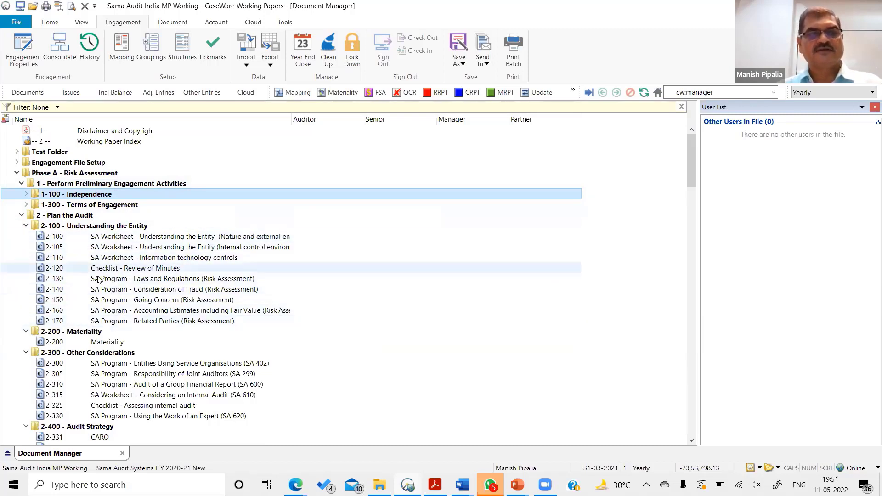
left_click(26, 226)
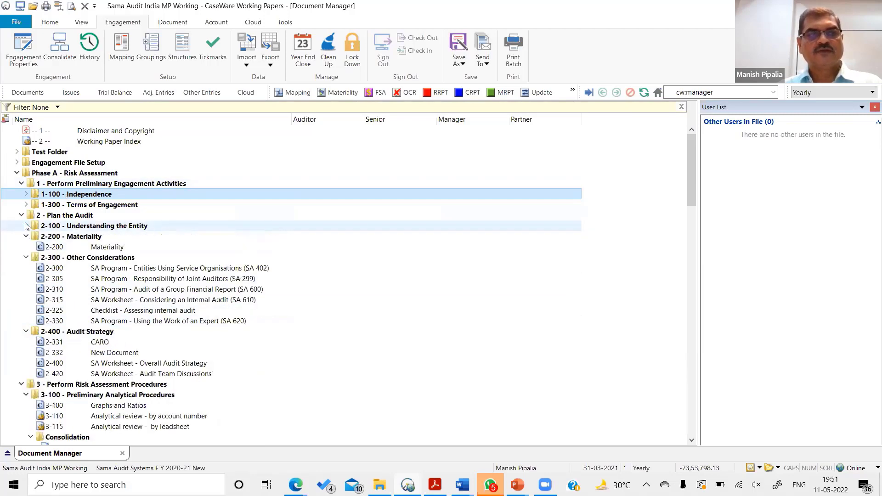
- Move the 2-200 Materiality document out of its folder to just above it, and collapse the 2-300 Other Considerations and 2-400 Audit Strategy folders
left_click(110, 249)
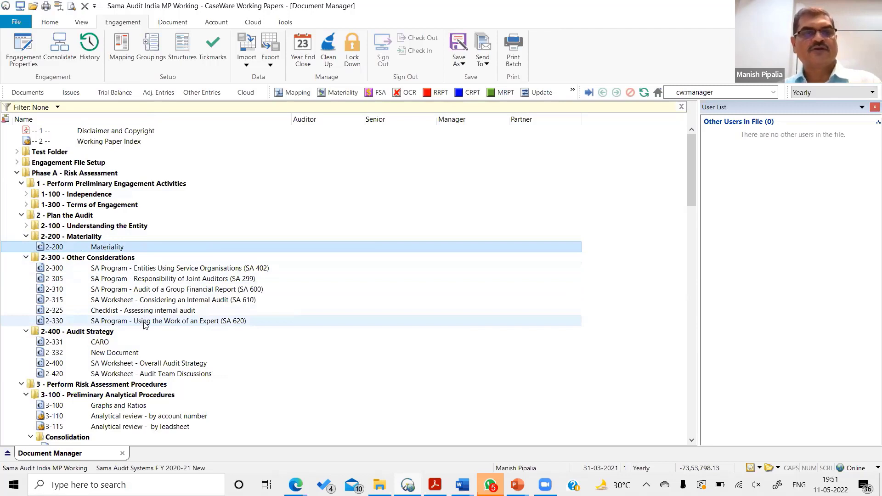
key("ctrl+Up")
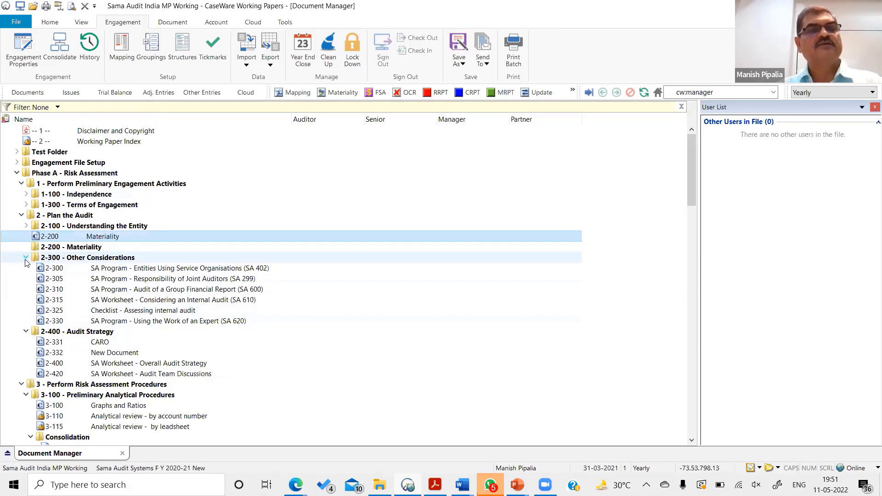
left_click(26, 257)
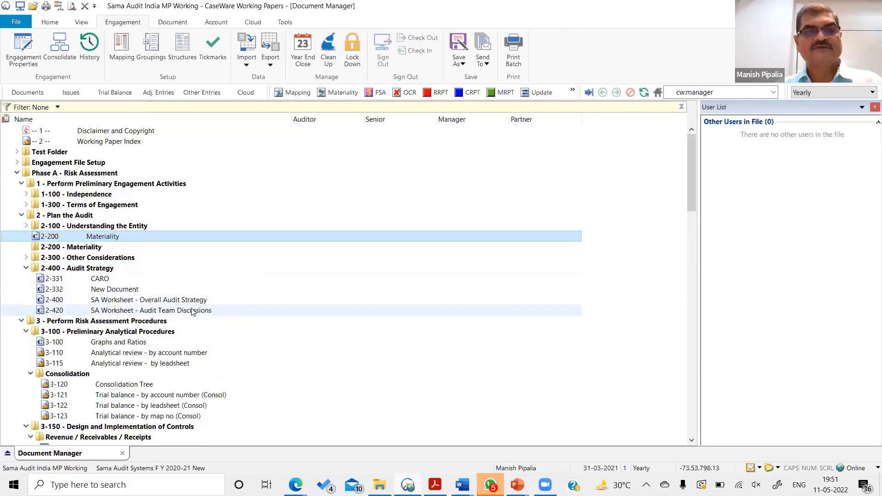
left_click(25, 270)
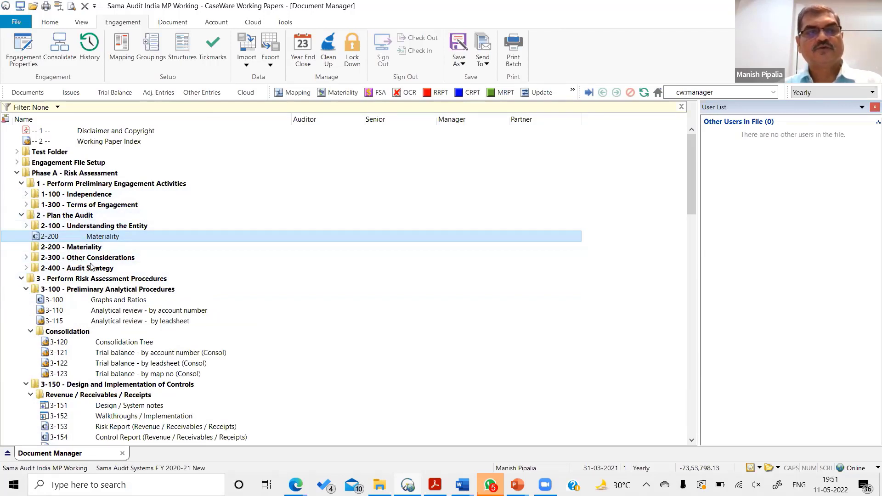
- Open the 3-100 Graphs and Ratios document full size, review the liquidity ratio charts, and return to the Document Manager
left_click(129, 302)
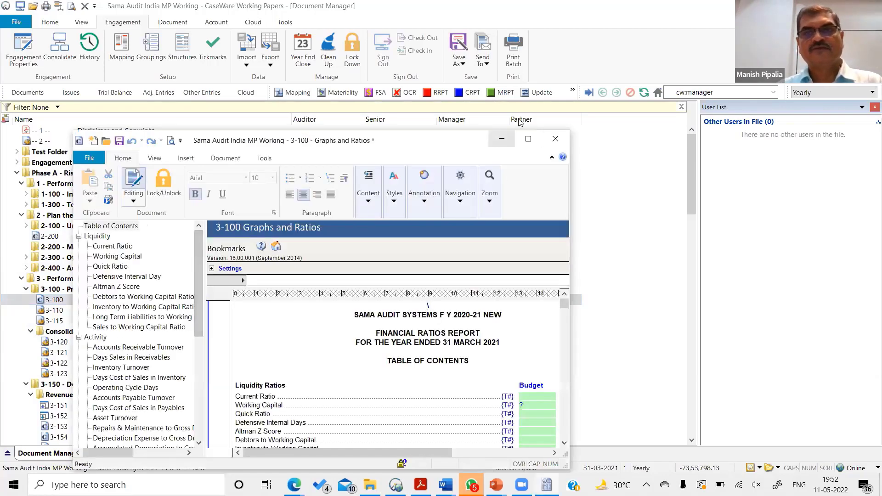
left_click(528, 140)
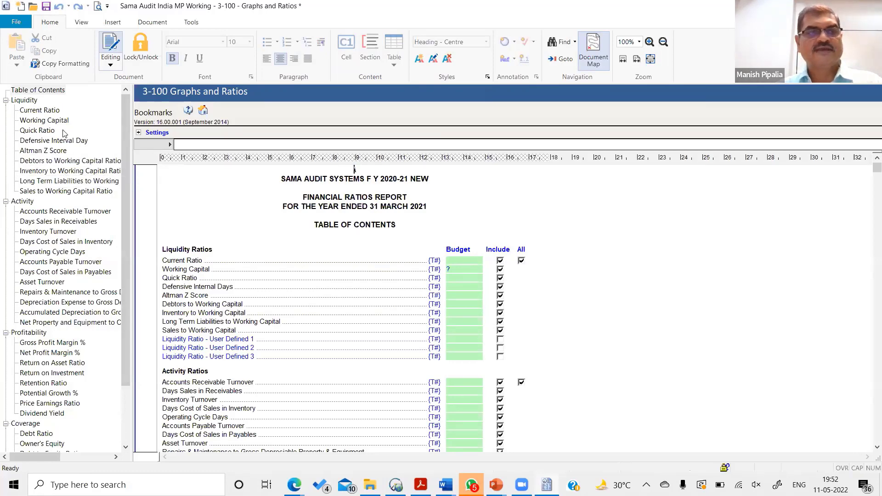
scroll(282, 342, "down", 15)
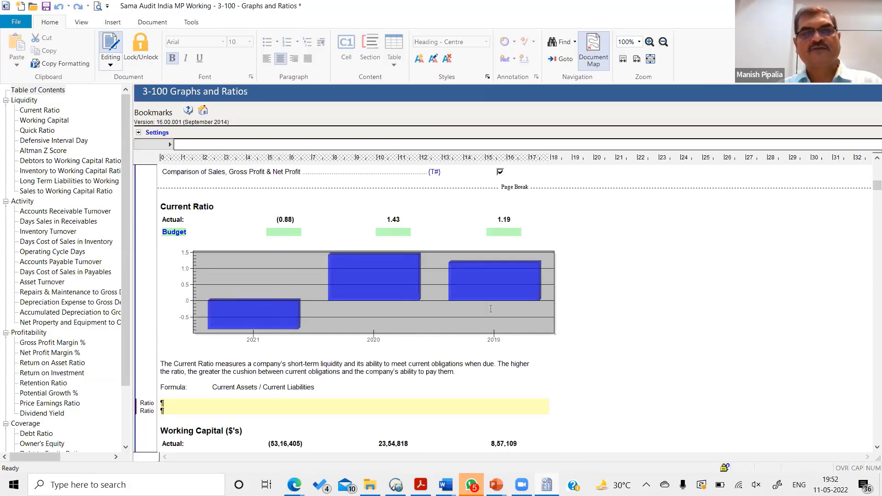
scroll(365, 341, "down", 12)
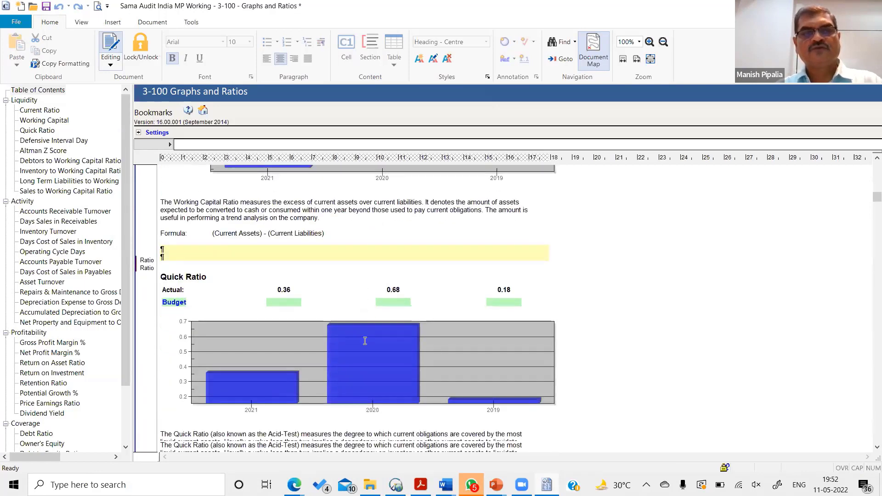
scroll(365, 341, "down", 8)
scroll(365, 340, "up", 4)
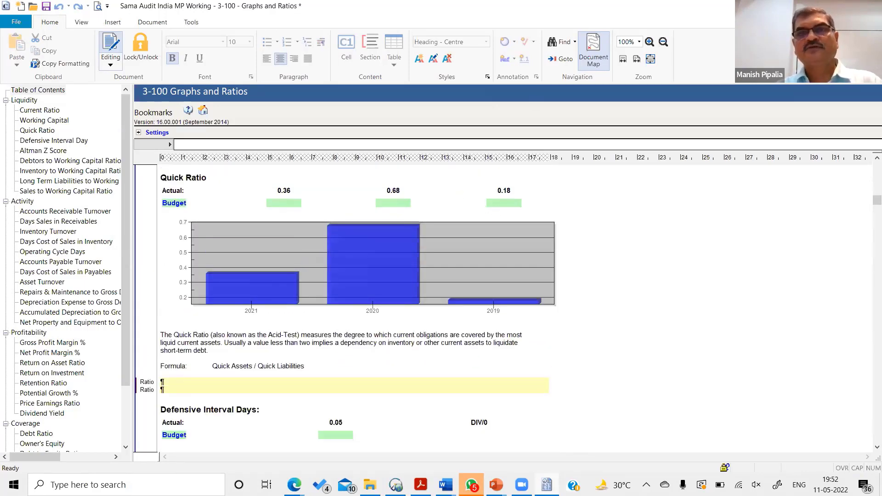
left_click(202, 110)
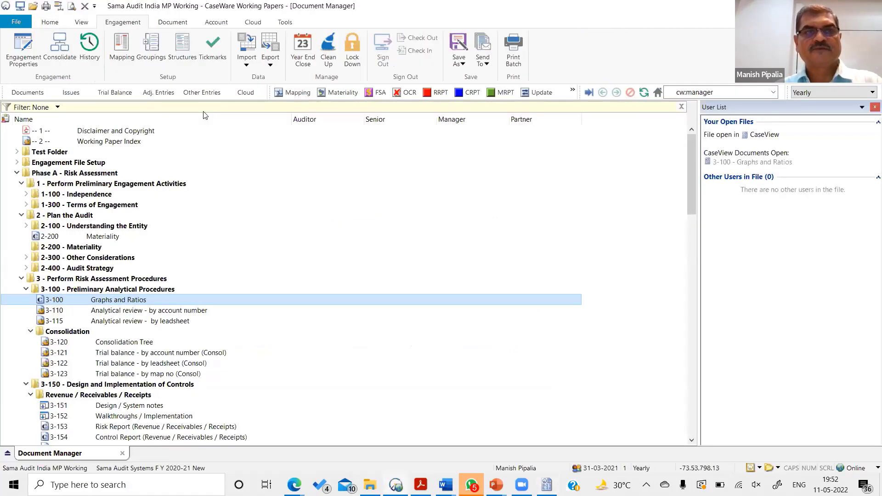
- Open 3-115 Analytical review - by leadsheet, examine the variances and the annotation options for Cash and Cash Equivalents, and return to the Document Manager
double_click(119, 321)
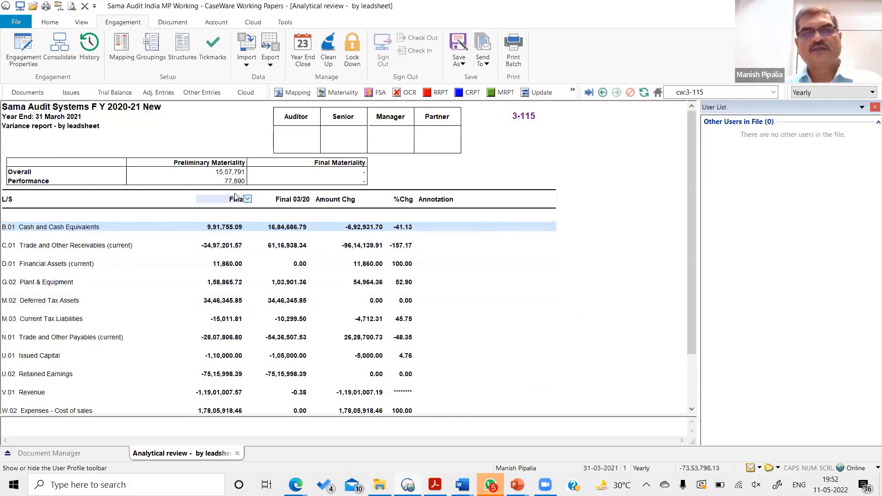
scroll(294, 198, "down", 1)
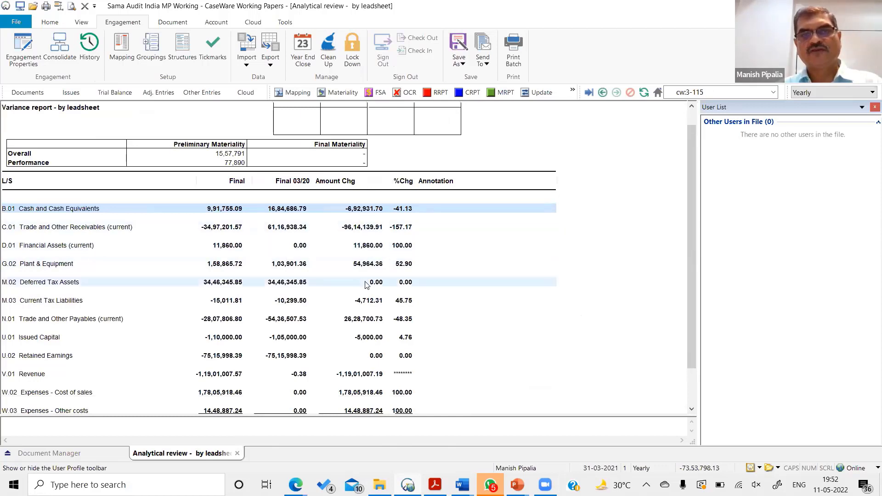
left_click(406, 266)
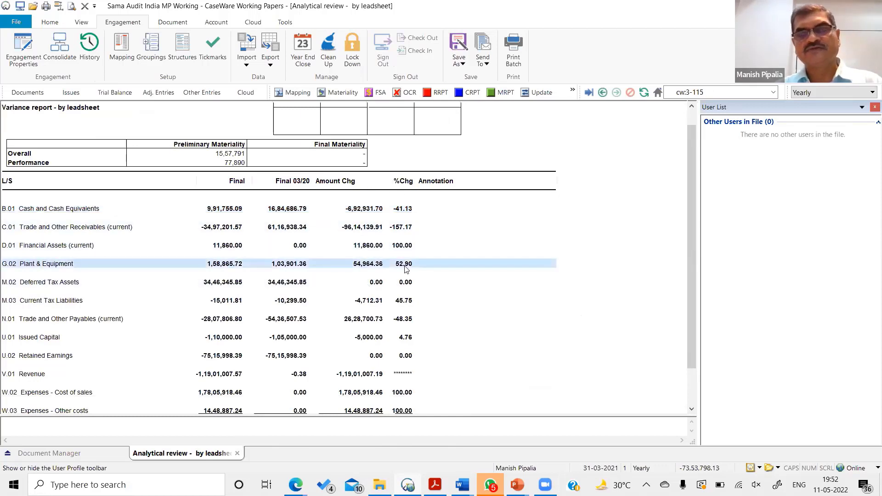
right_click(424, 208)
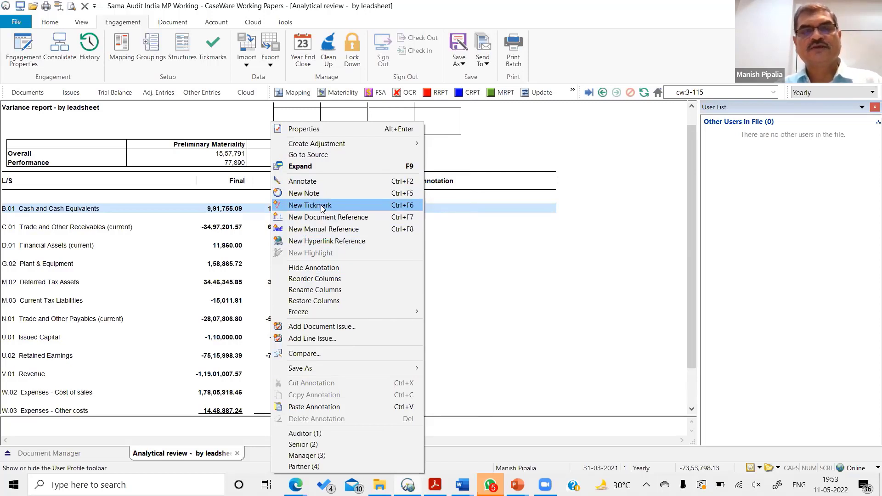
left_click(577, 212)
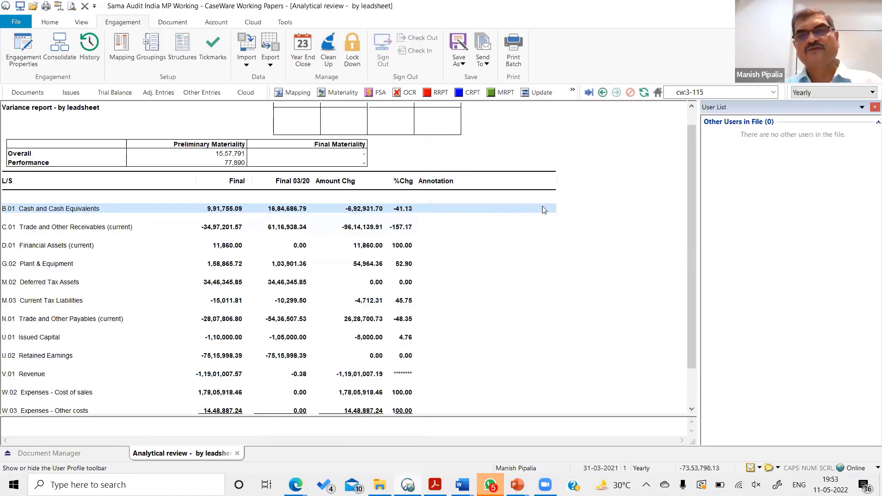
scroll(529, 250, "down", 2)
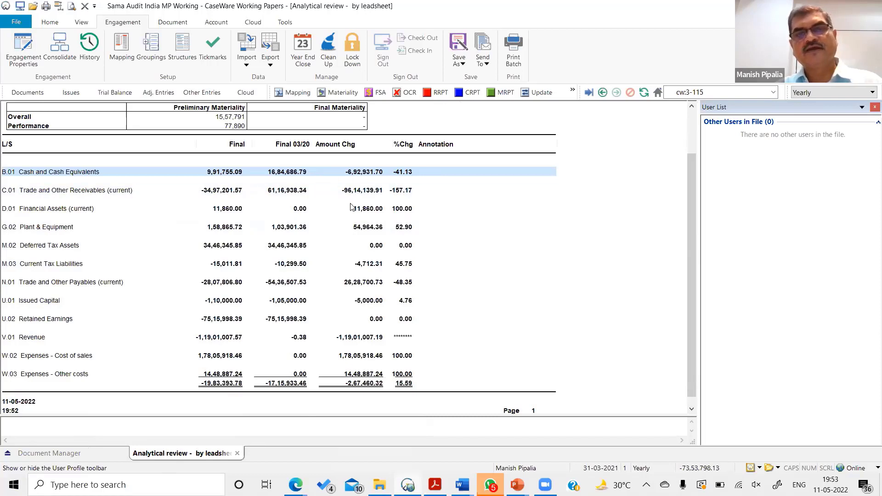
left_click(82, 453)
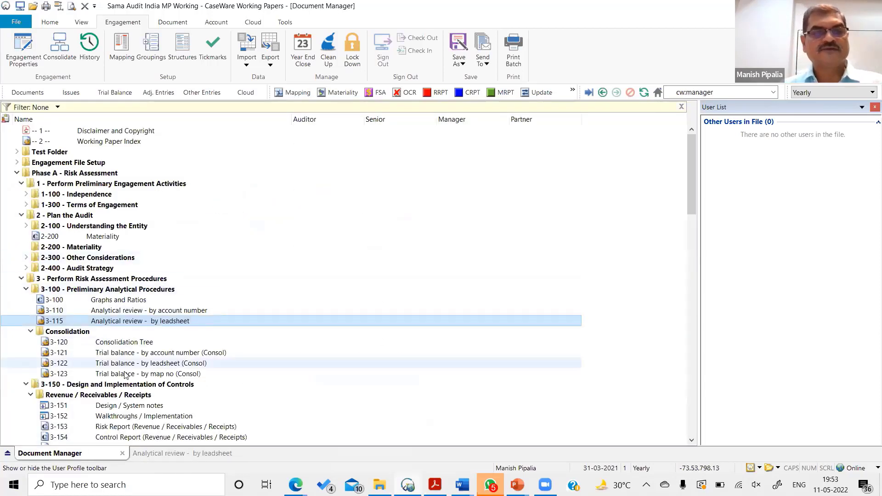
- Expand the Engagement File Setup folder, look through 3-100 Preliminary Analytical Procedures, and leave that folder and its Consolidation subfolder collapsed
left_click(26, 290)
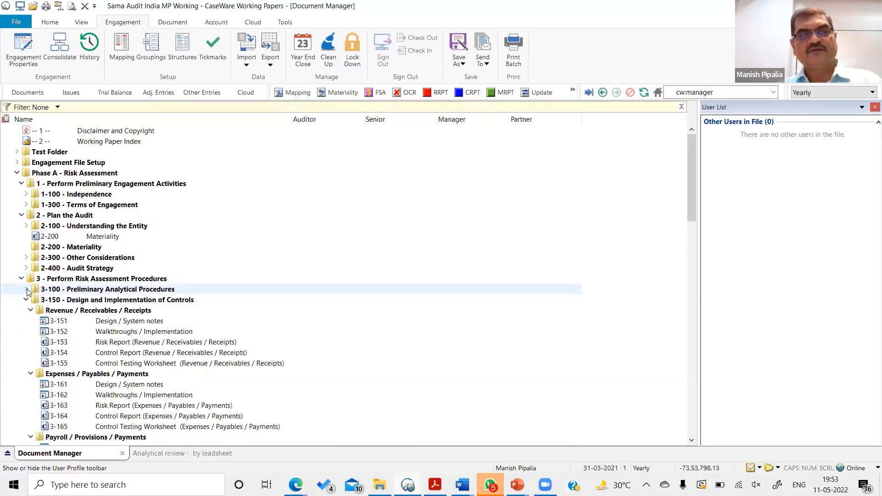
left_click(17, 163)
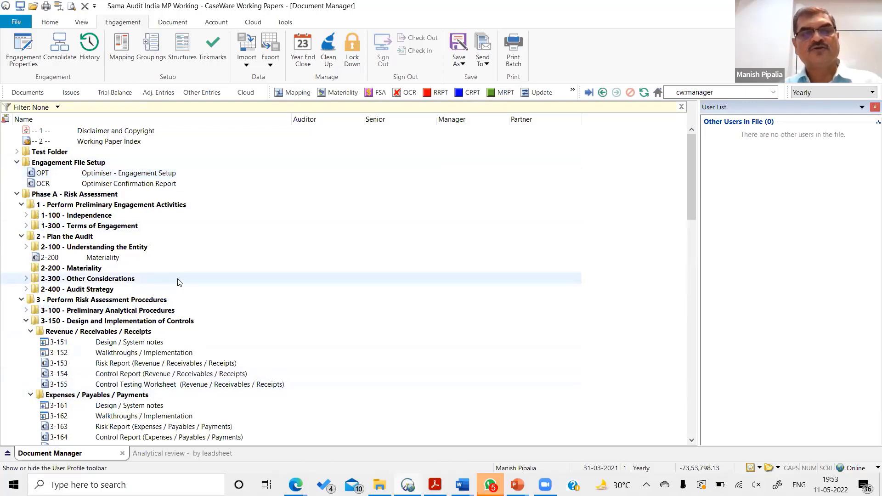
left_click(26, 310)
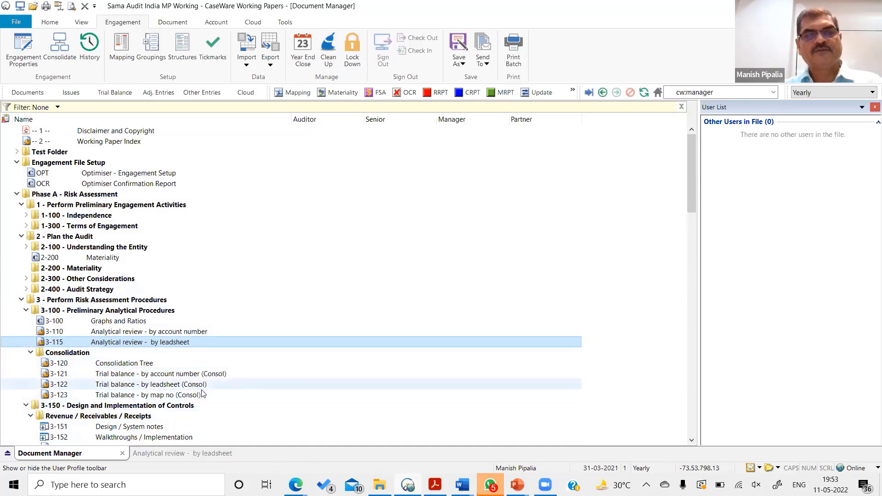
left_click(30, 352)
left_click(26, 311)
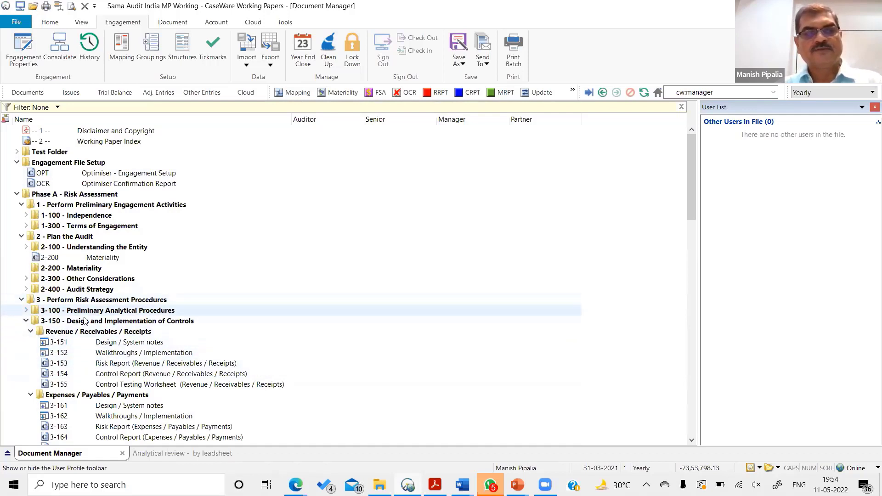
- Collapse the Revenue / Receivables / Receipts and Expenses / Payables / Payments folders and select the 3-175 Control Testing Worksheet for payroll
left_click(30, 331)
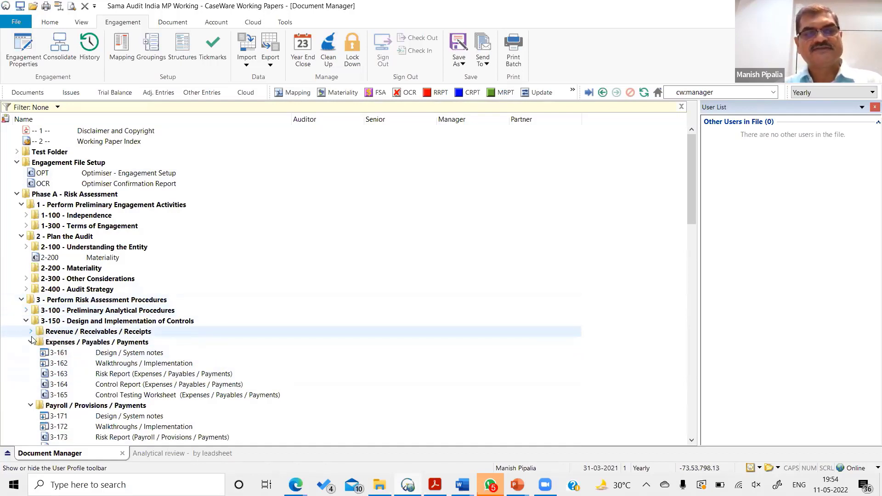
left_click(30, 343)
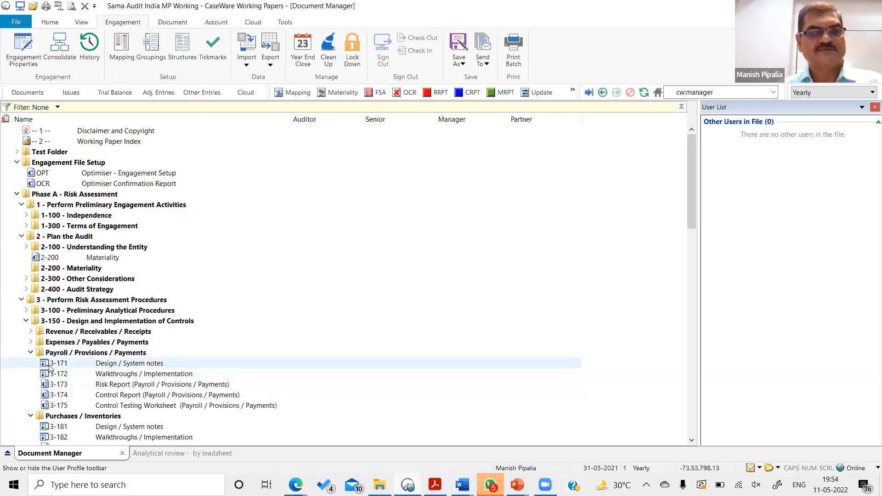
left_click(116, 406)
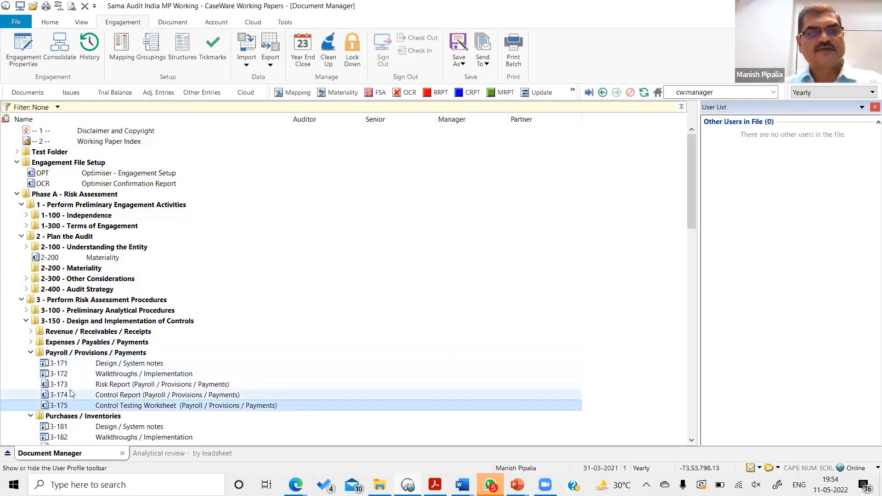
- Open the 2-300 SA Program - Entities Using Service Organisations (SA 402) from Other Considerations and examine its guidance, objectives and procedures
left_click(26, 279)
double_click(109, 290)
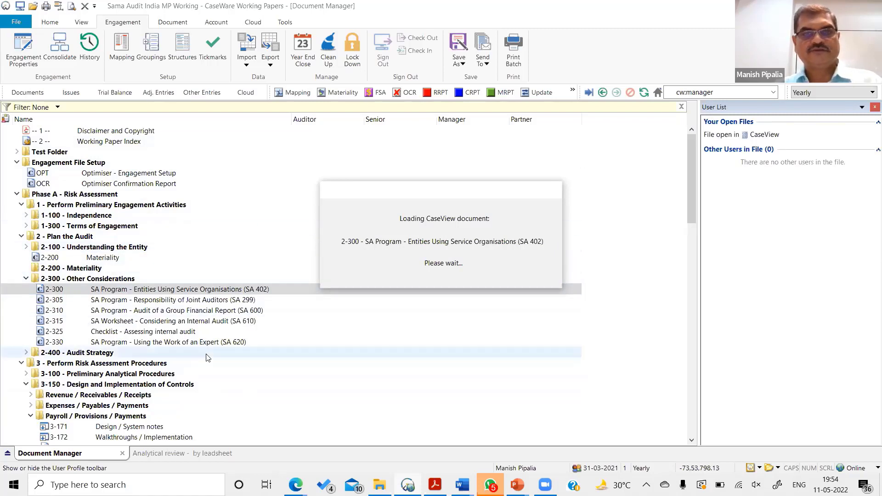
scroll(206, 358, "down", 3)
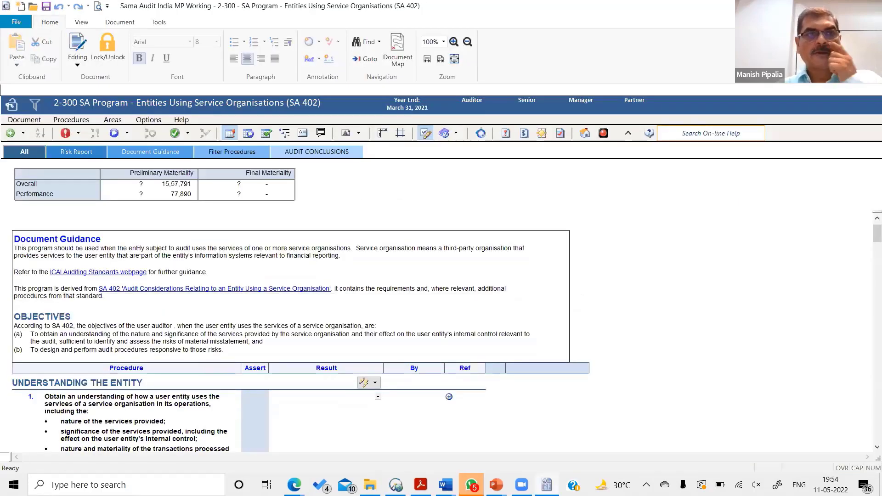
scroll(192, 306, "down", 5)
scroll(191, 306, "up", 5)
scroll(116, 340, "down", 5)
scroll(116, 341, "up", 5)
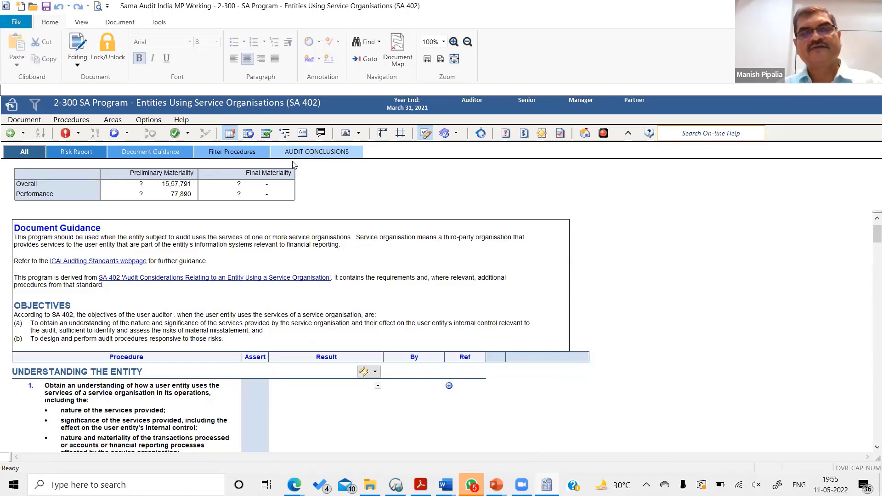
- Examine the performance materiality and the Understanding the Entity procedures in the 2-300 SA Program
left_click(170, 195)
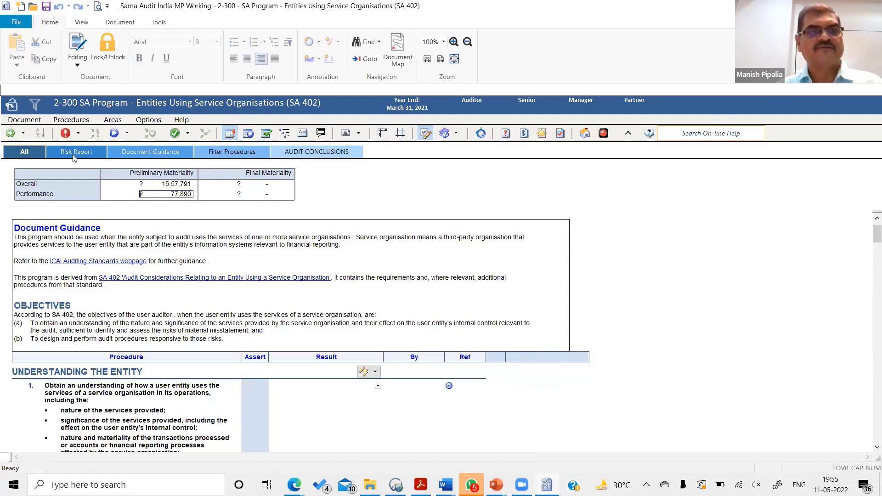
scroll(104, 288, "down", 5)
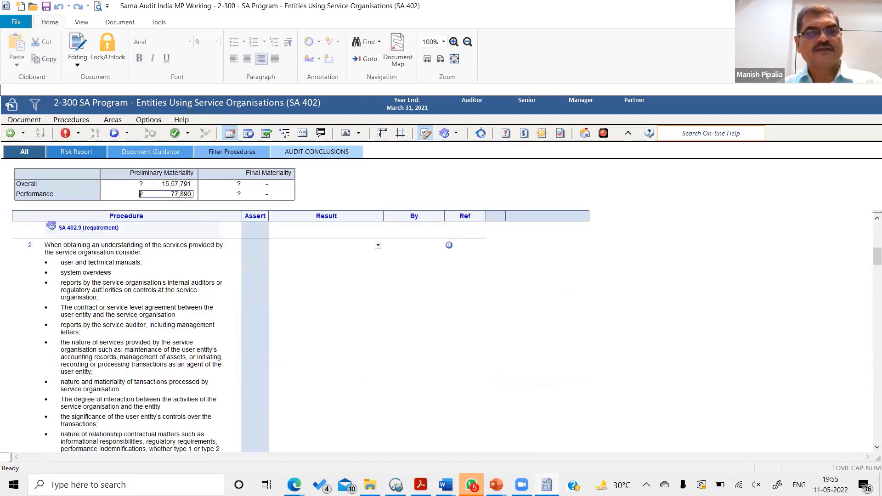
left_click(104, 288)
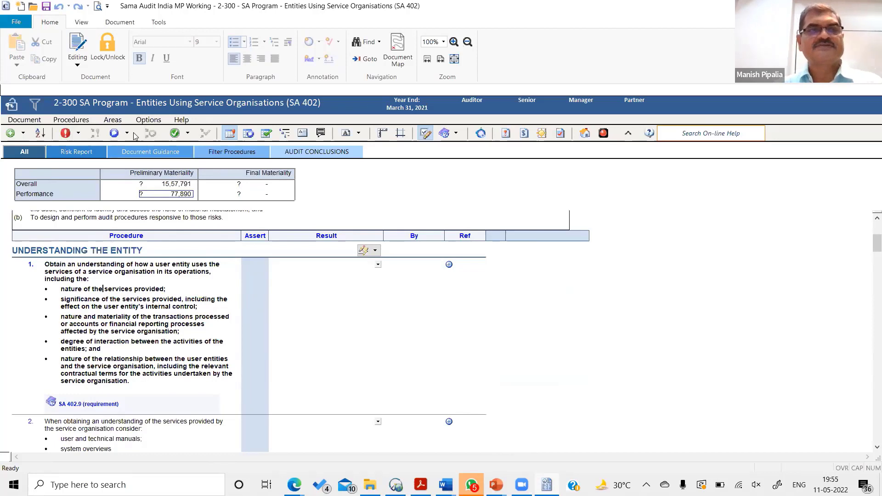
- Open the new risk form and the new control form from the program, examine their fields, and dismiss both without creating an entry
left_click(66, 133)
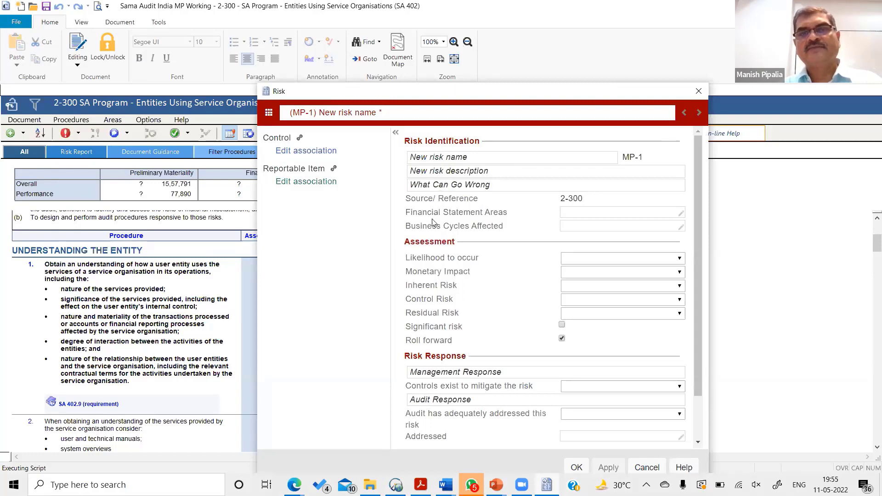
scroll(452, 294, "down", 3)
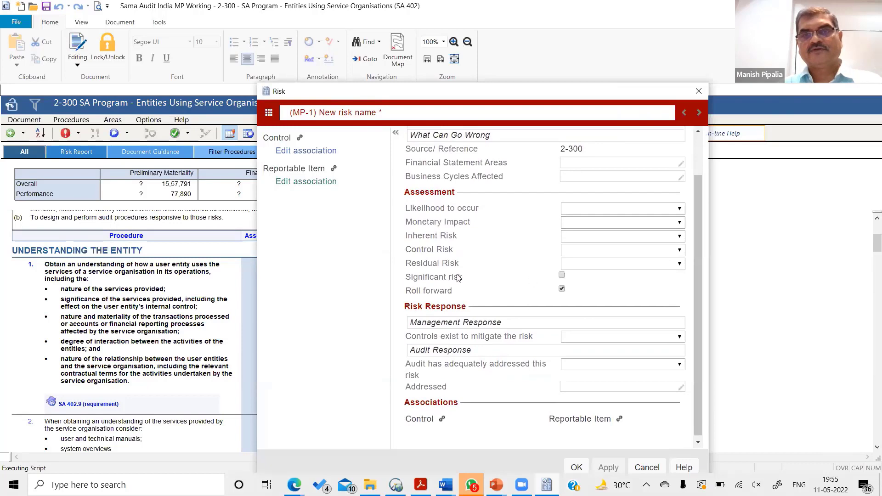
left_click(648, 466)
left_click(114, 133)
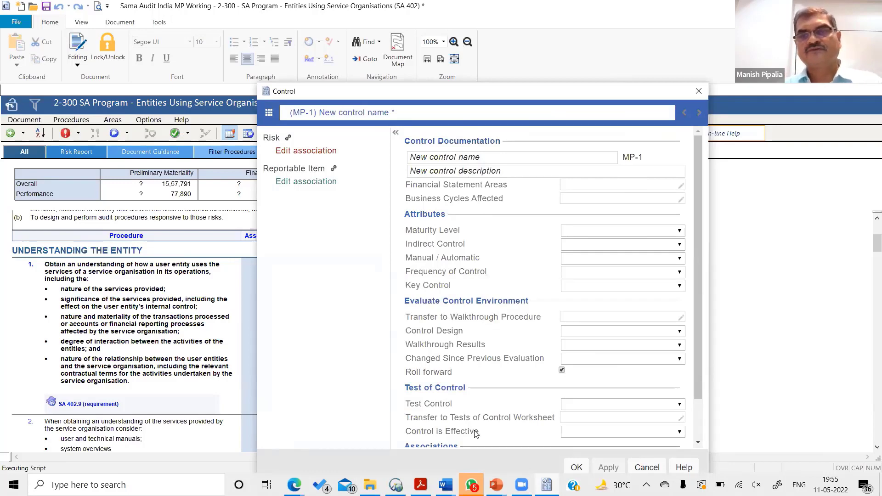
left_click(699, 91)
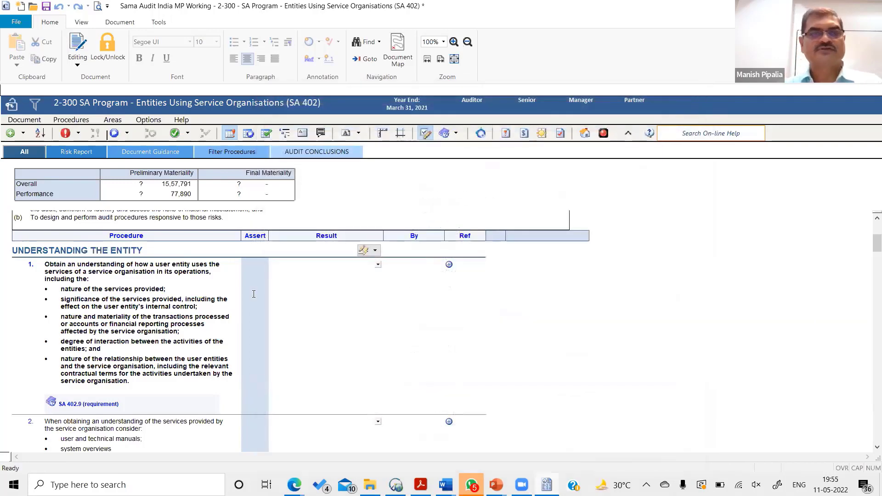
- Close the 2-300 program without saving, and collapse the Payroll / Provisions / Payments and Purchases / Inventories folders
left_click(585, 133)
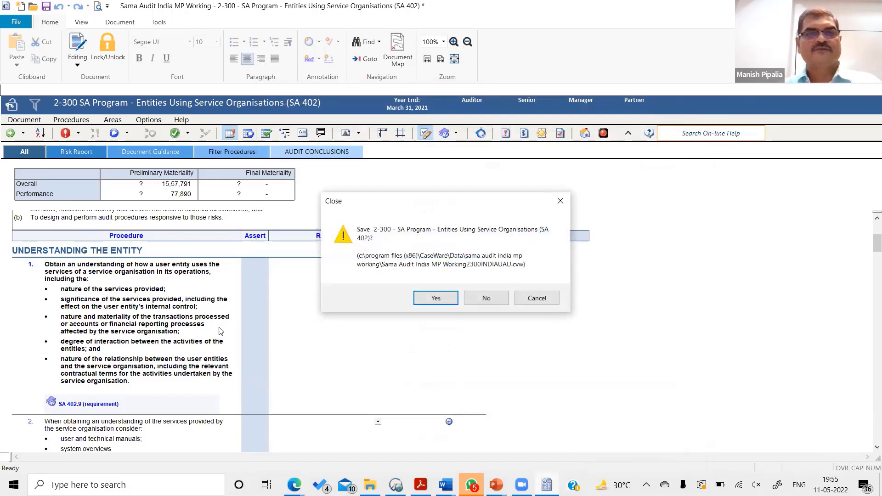
left_click(487, 300)
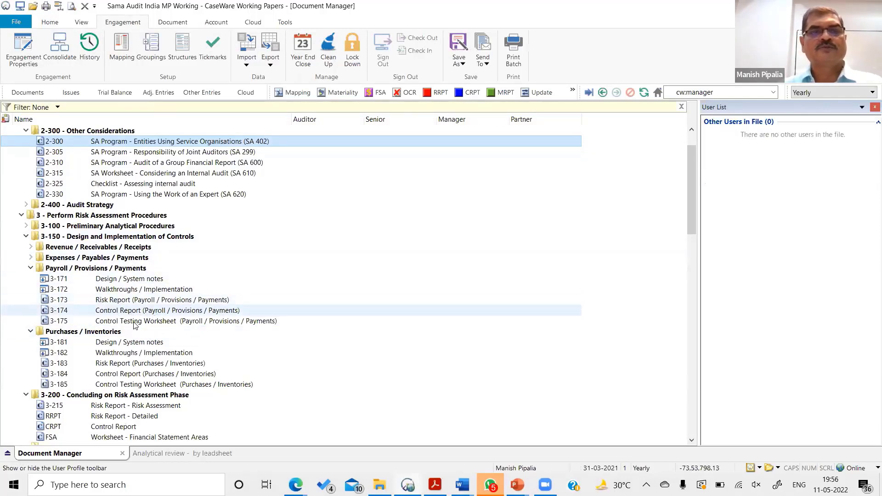
left_click(30, 269)
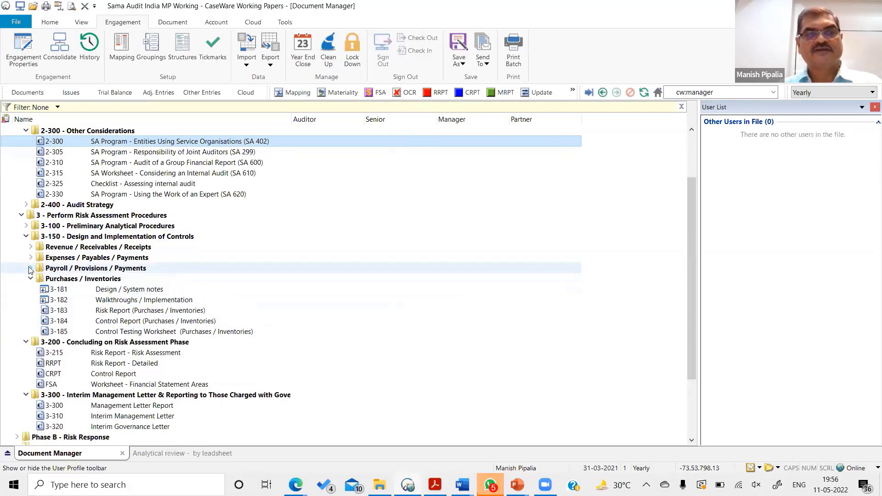
left_click(31, 279)
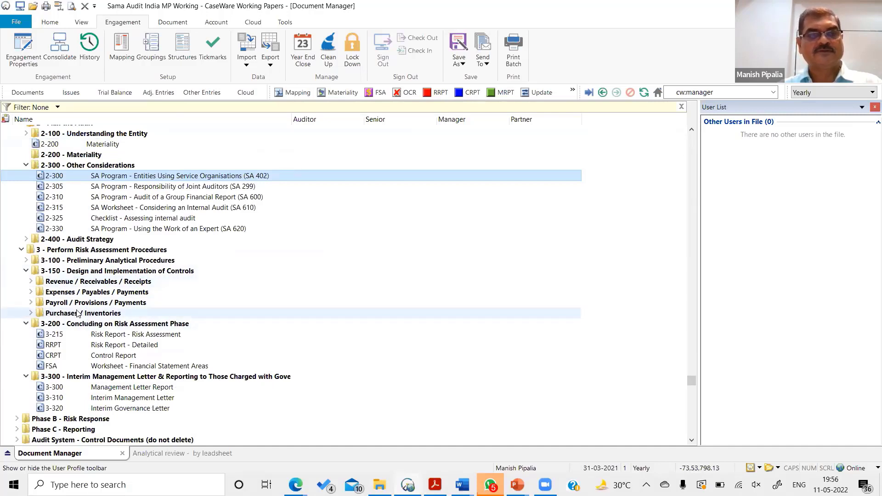
- Open the FSA Worksheet - Financial Statement Areas, examine its materiality, assertion and risk columns, and return to the Document Manager
double_click(150, 368)
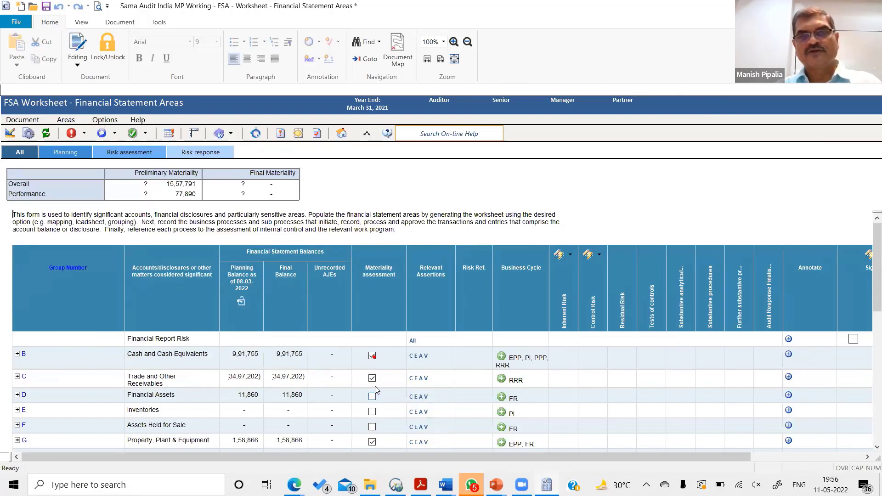
mouse_move(375, 361)
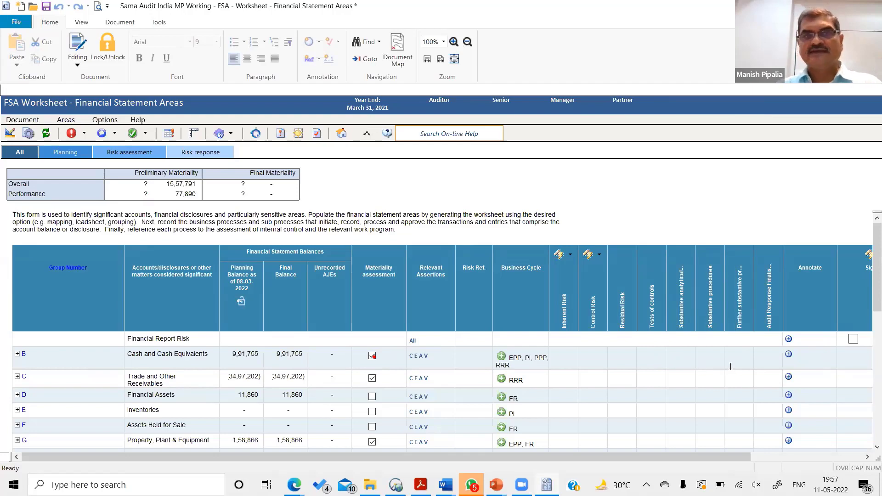
left_click(730, 367)
left_click(341, 134)
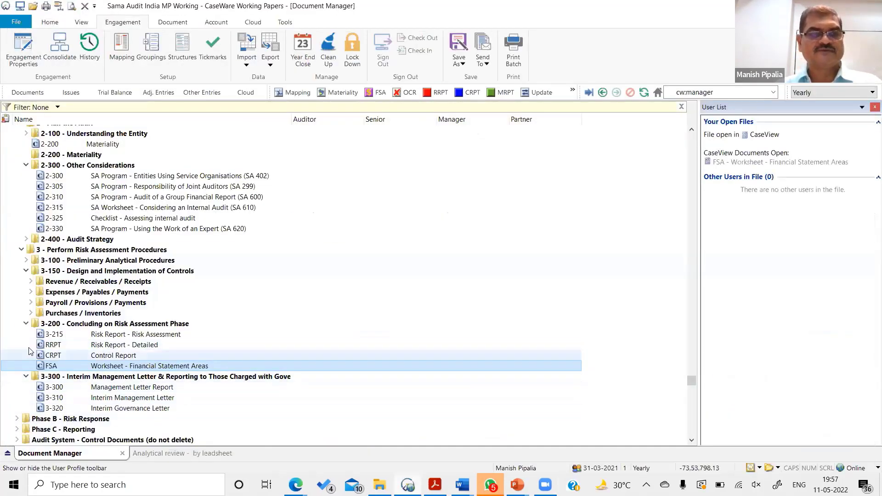
- Expand Phase B - Risk Response and its B - Cash And Cash Equivalents folder, and open B.10 Risk Response Program - Cash & Cash Equivalents
left_click(17, 419)
scroll(129, 385, "down", 2)
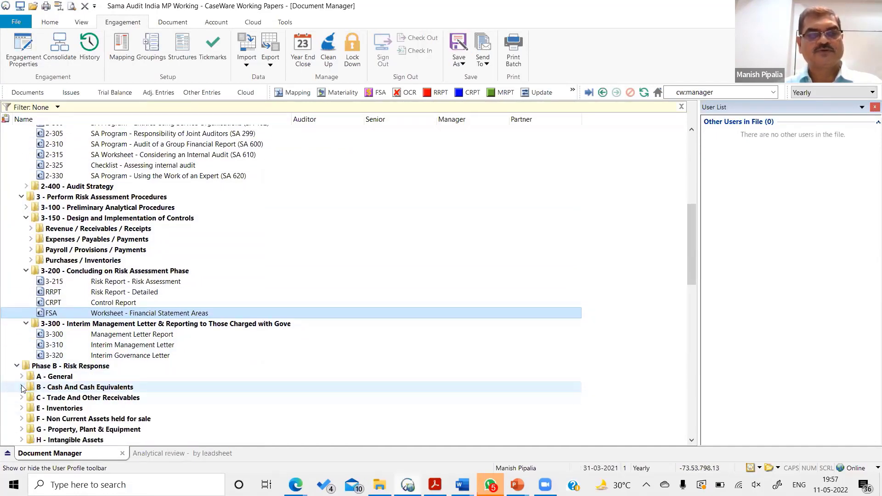
left_click(22, 388)
scroll(210, 382, "down", 3)
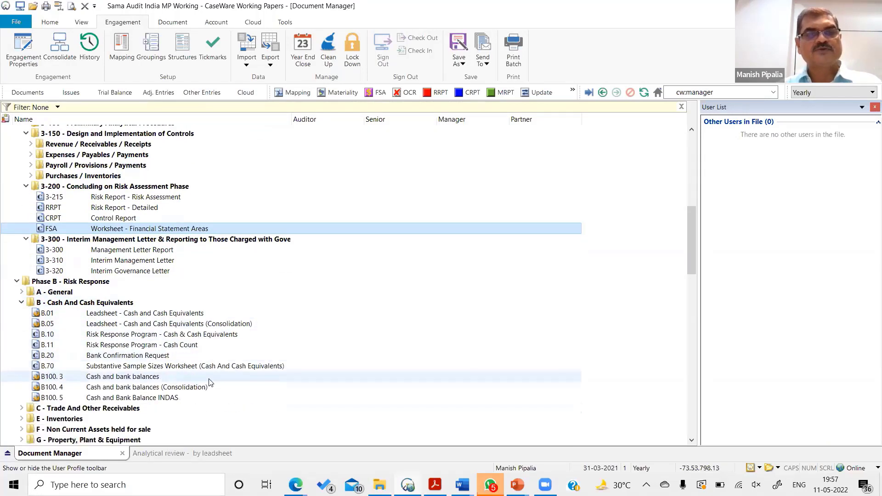
double_click(176, 335)
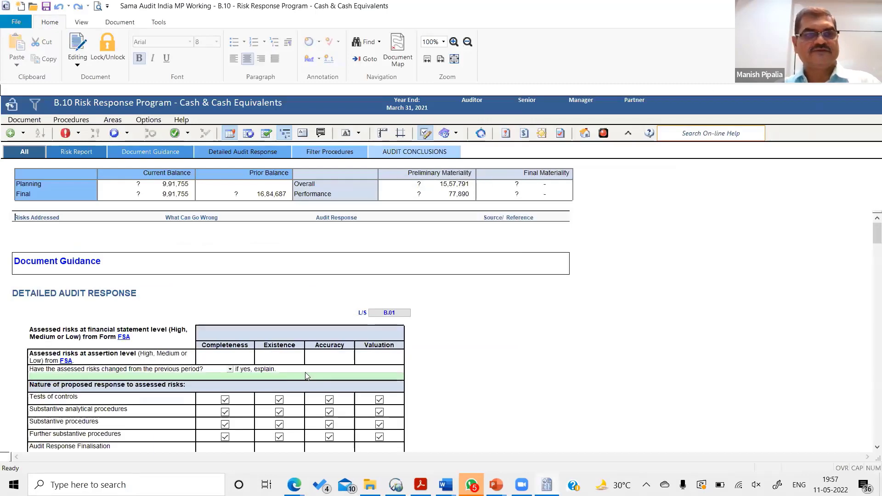
- Examine the detailed audit response table, tests of controls and substantive analytical procedures in the B.10 program
scroll(306, 375, "down", 5)
scroll(307, 375, "up", 5)
scroll(307, 376, "down", 13)
scroll(307, 376, "up", 12)
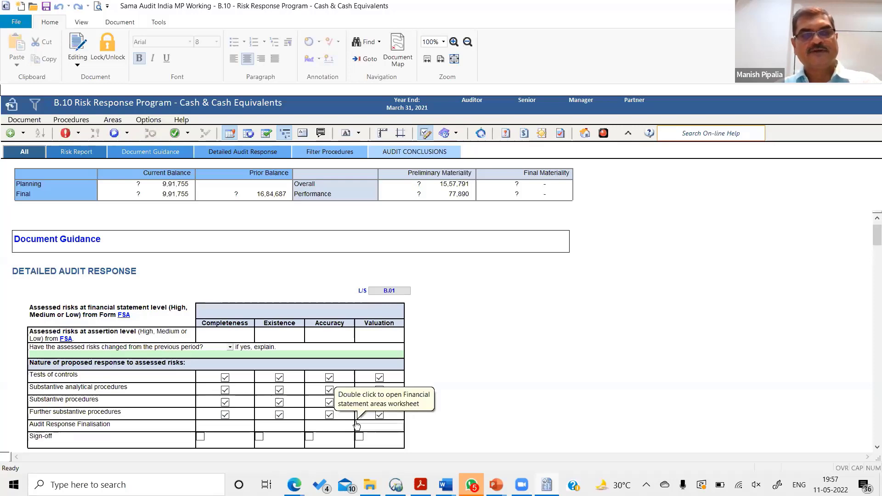
scroll(357, 424, "down", 5)
scroll(356, 425, "down", 1)
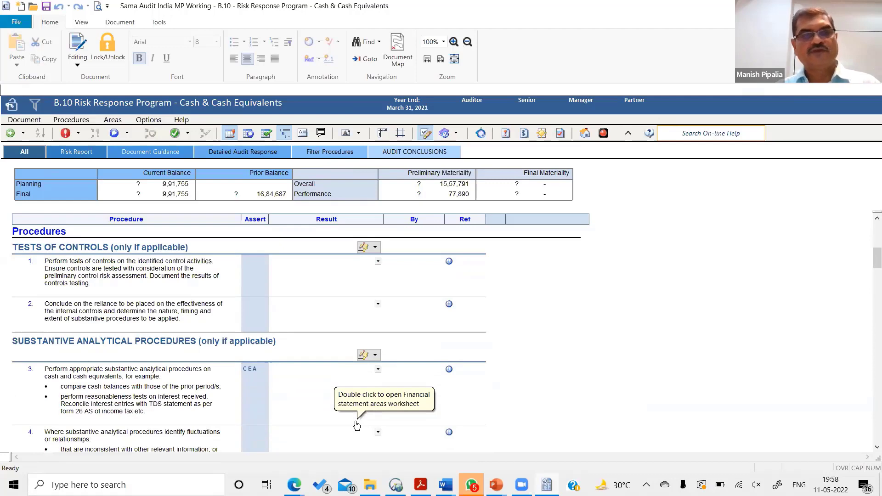
scroll(357, 425, "down", 4)
scroll(356, 425, "up", 5)
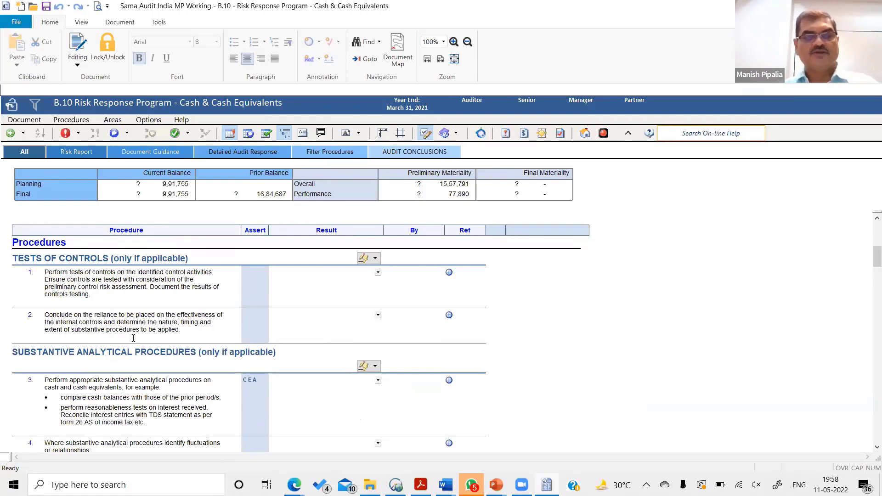
- View the available result options for substantive analytical procedure 3 without choosing one
left_click(381, 383)
left_click(378, 380)
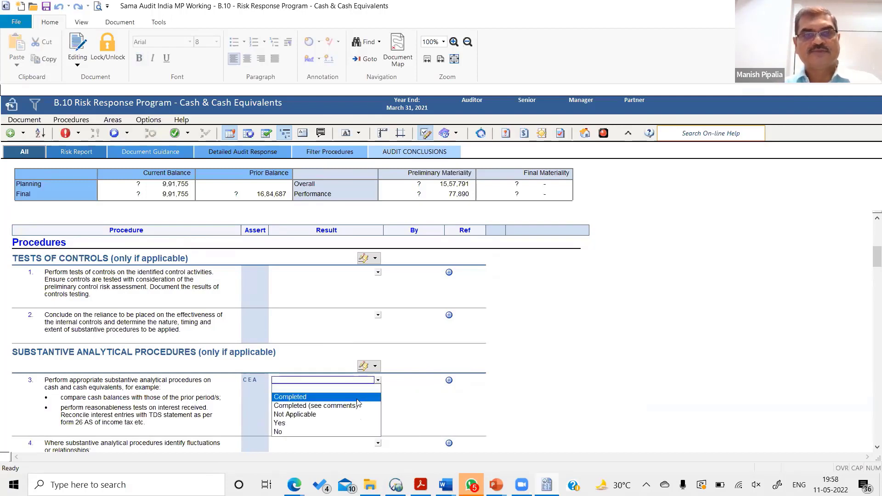
left_click(403, 382)
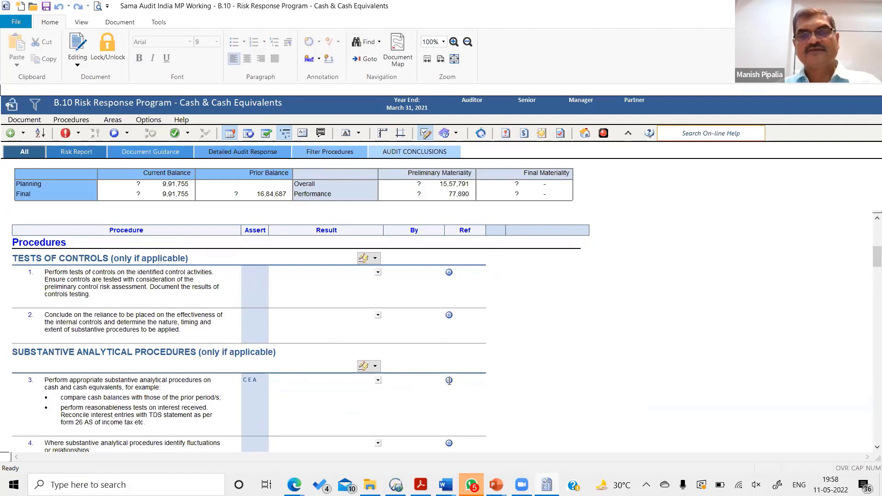
- Annotate procedure 3 with a reference to B.20 Bank Confirmation Request from the Phase B Cash And Cash Equivalents folder
right_click(449, 379)
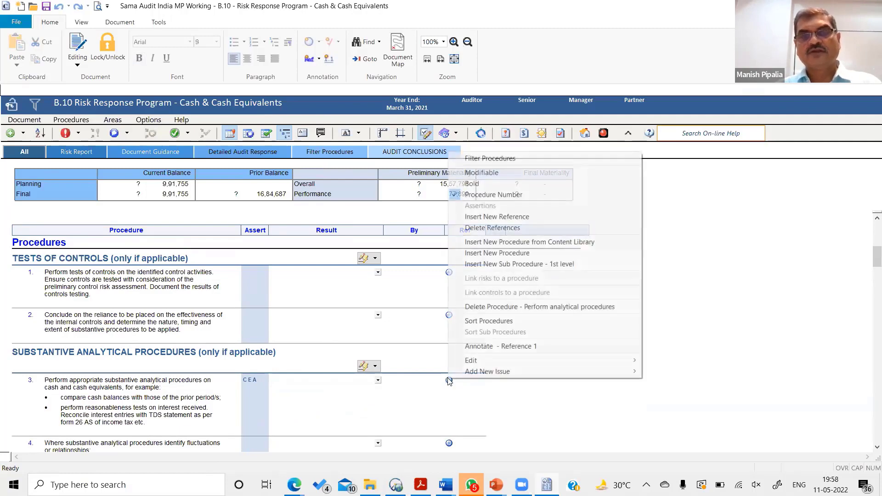
left_click(514, 347)
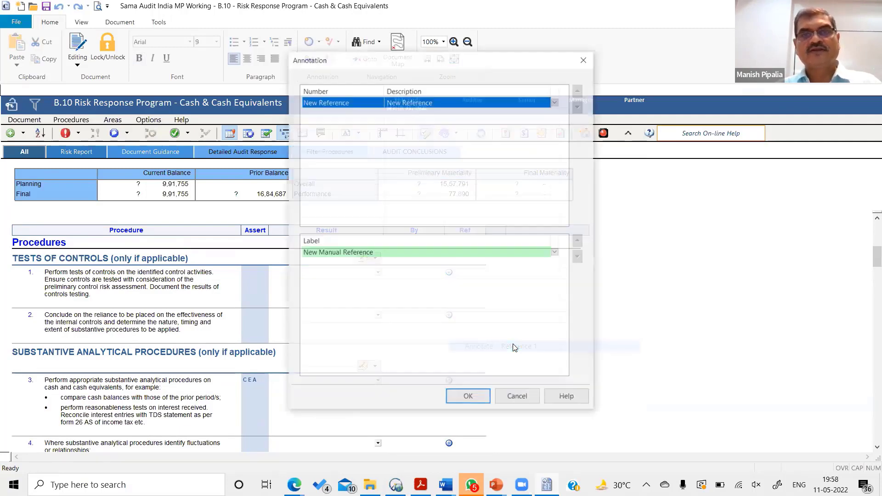
left_click(406, 102)
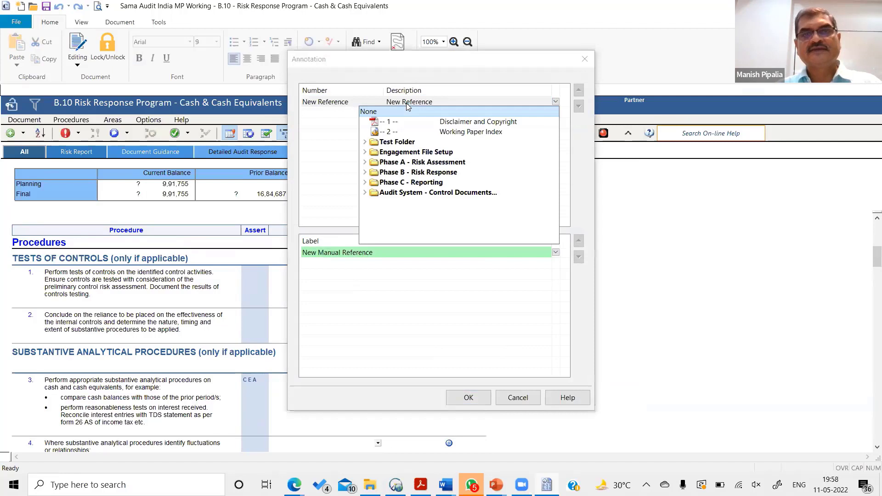
left_click(365, 174)
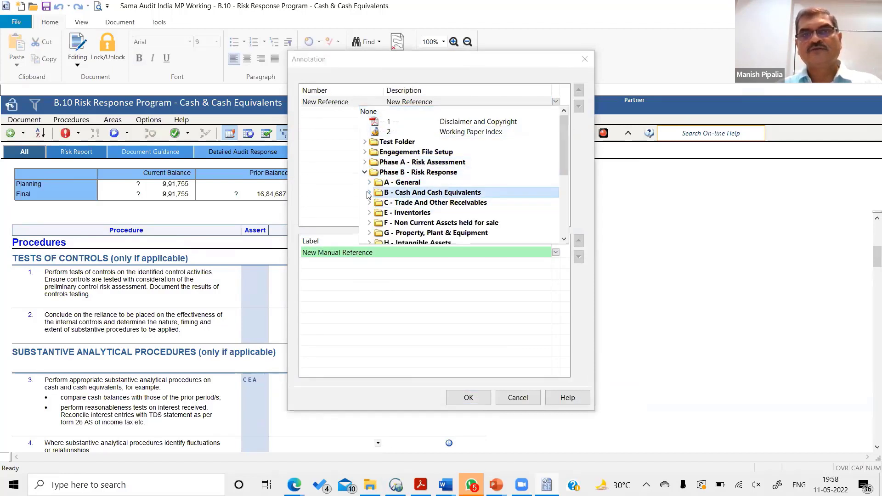
left_click(368, 193)
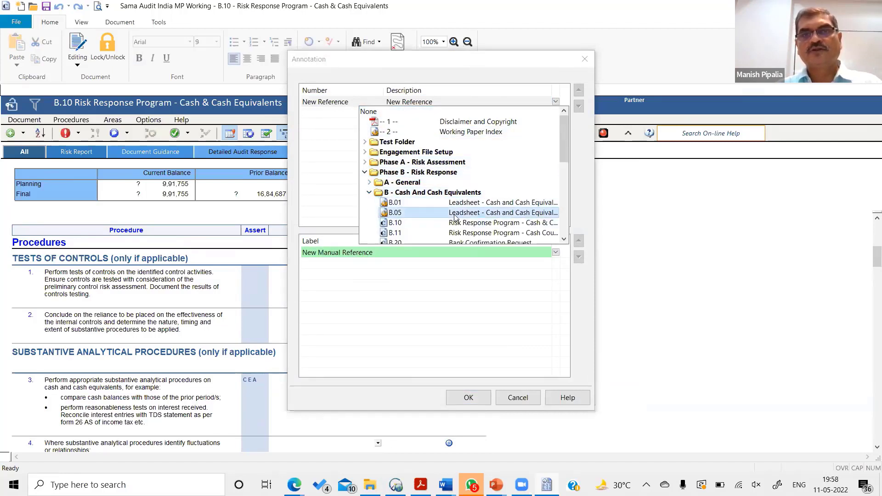
scroll(455, 218, "down", 1)
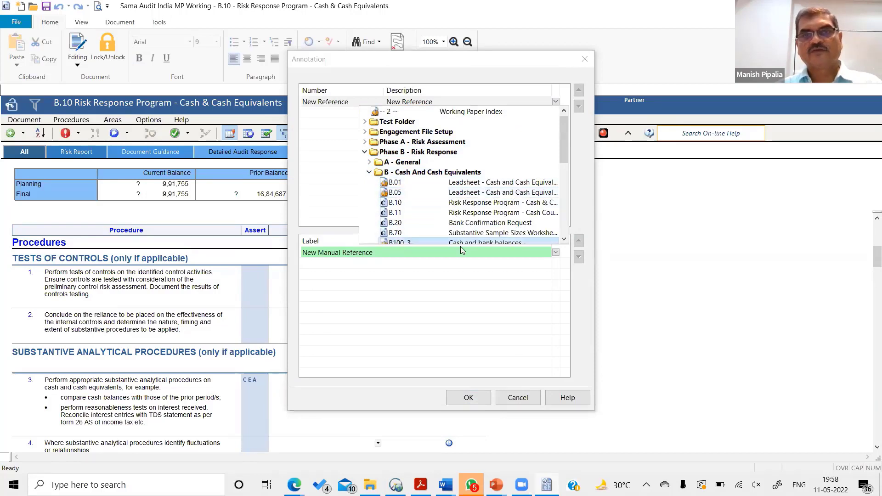
scroll(476, 228, "down", 3)
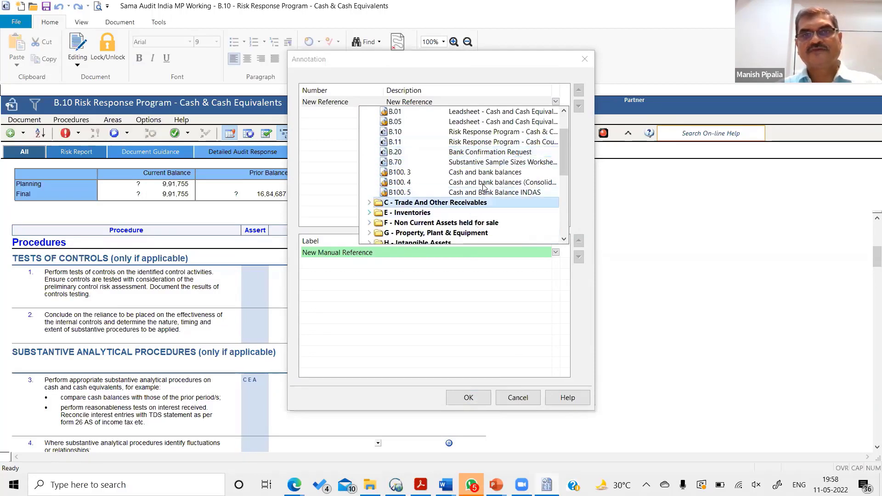
scroll(475, 173, "up", 1)
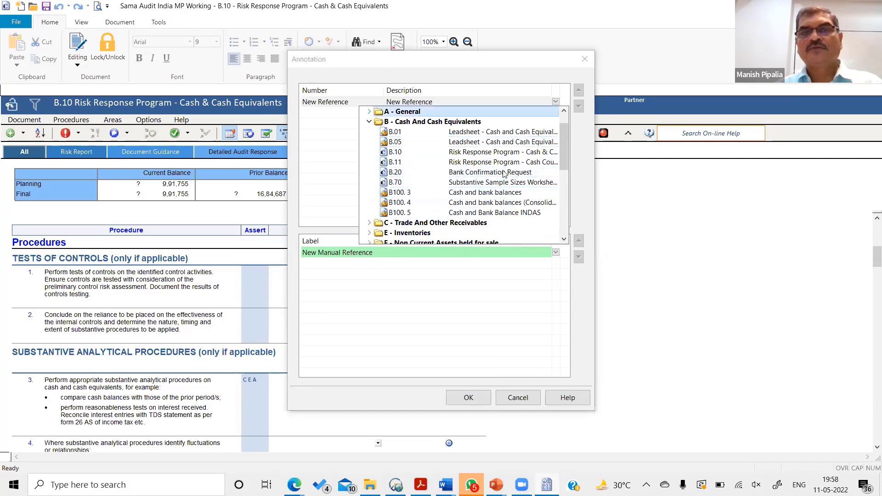
left_click(479, 174)
left_click(469, 398)
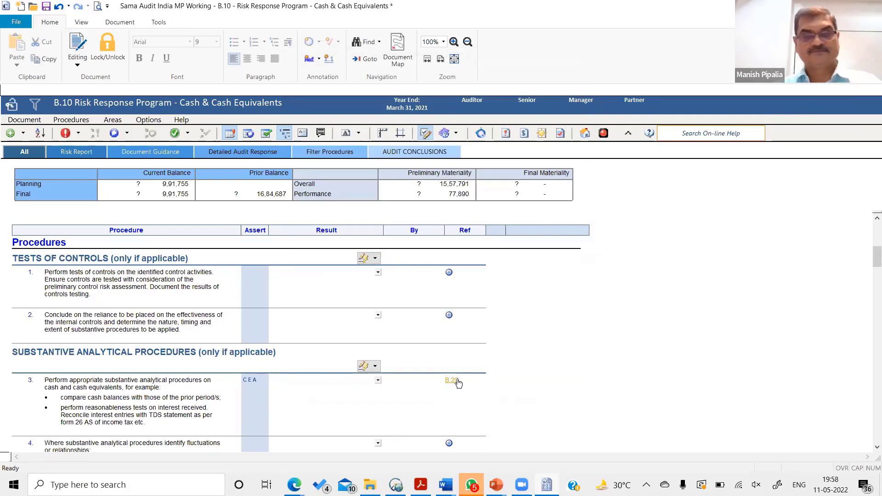
- Follow procedure 3's B.20 reference to view the Bank Confirmation Request, close it, and return to the B.10 program
left_click(451, 381)
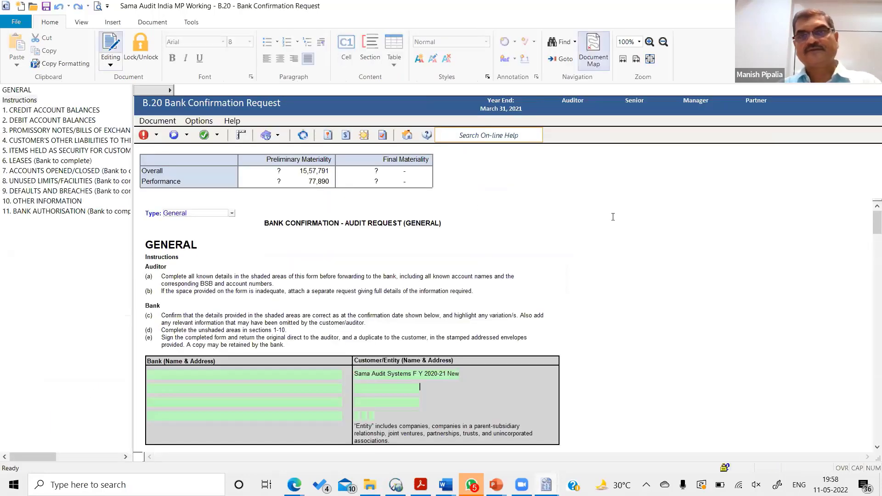
left_click(407, 135)
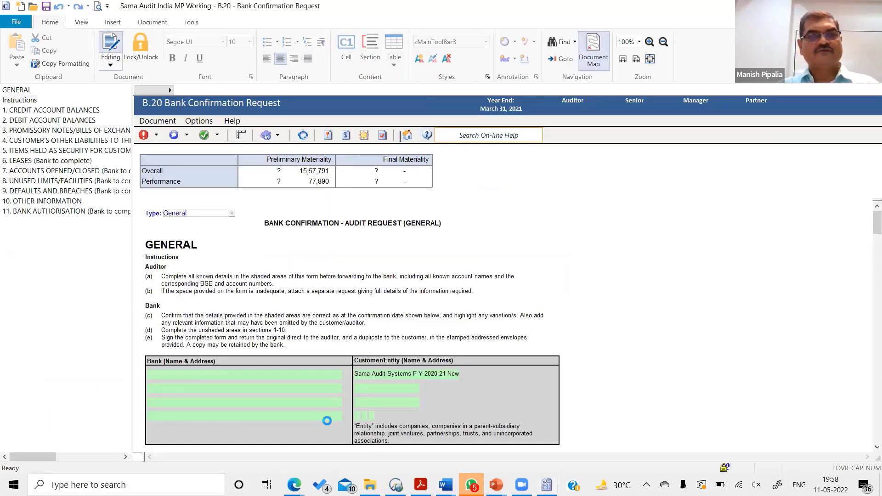
key("alt+Tab")
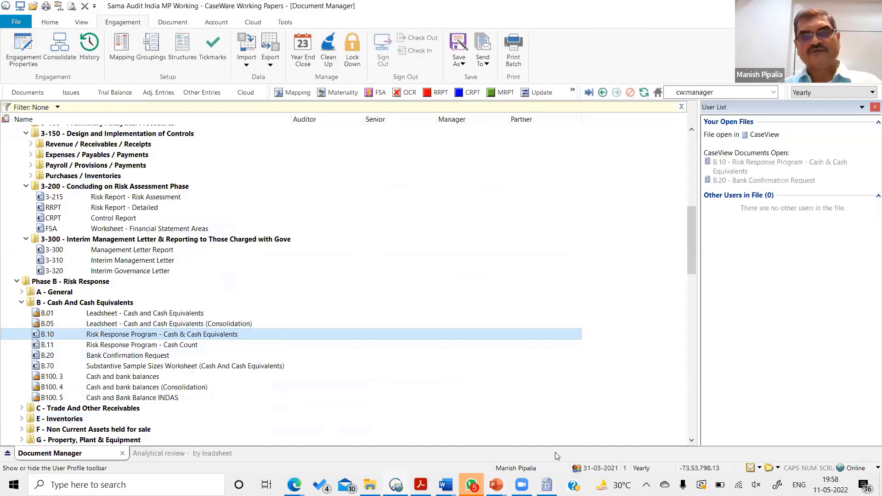
left_click(547, 485)
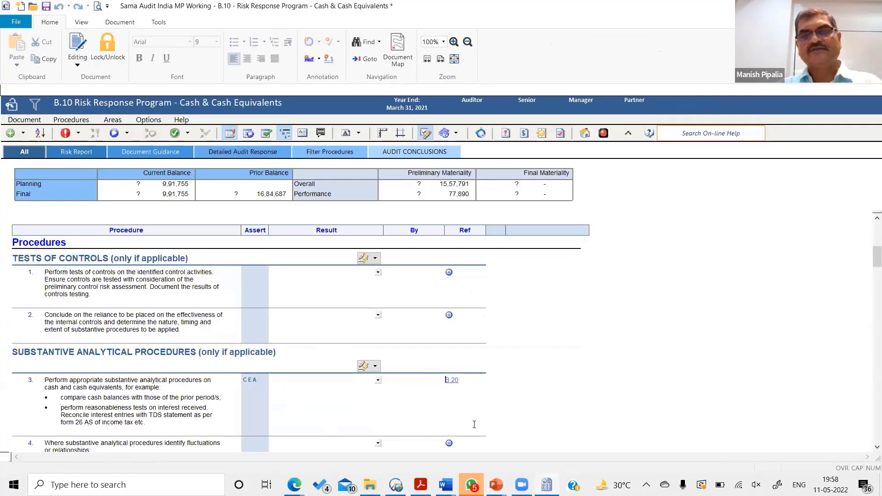
- View the B.10 program's sign-off role sets, trying check different role set (TEST) and Default Role Set, and cancel the document properties
left_click(398, 381)
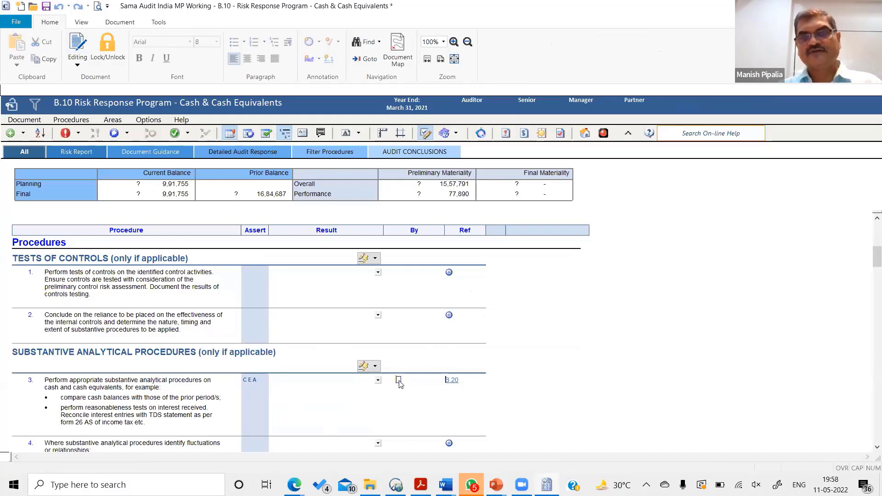
left_click(473, 112)
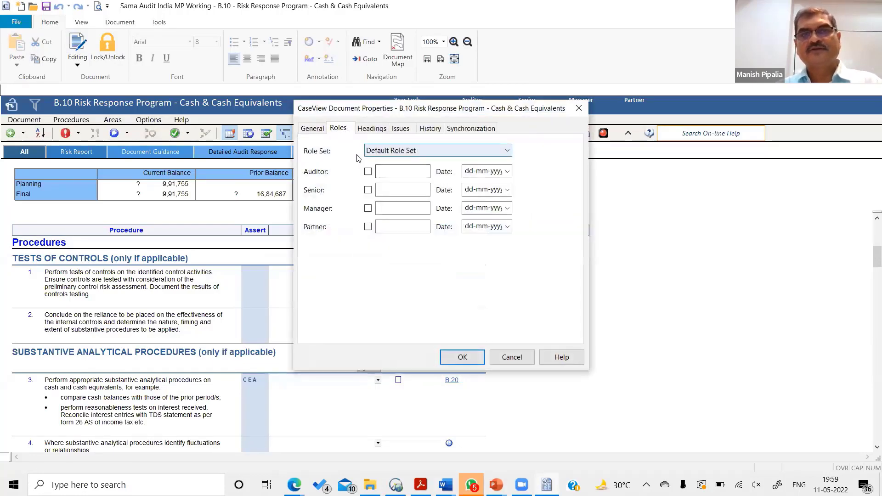
left_click(392, 152)
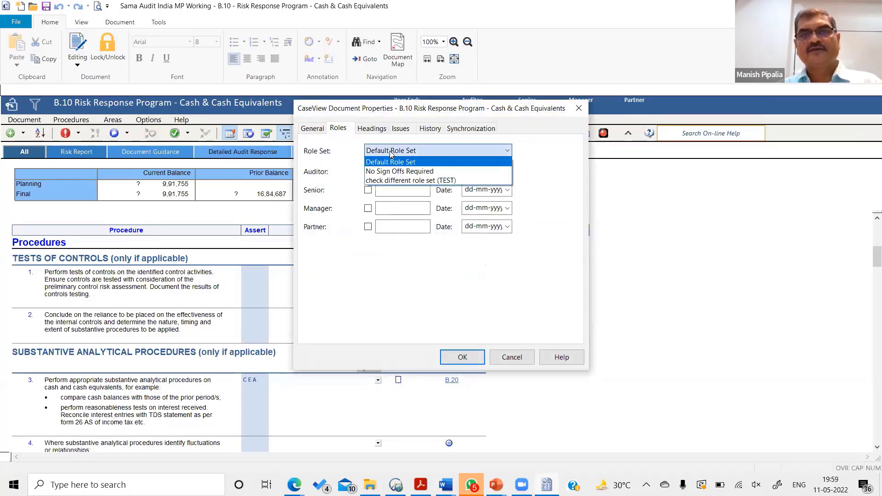
left_click(387, 180)
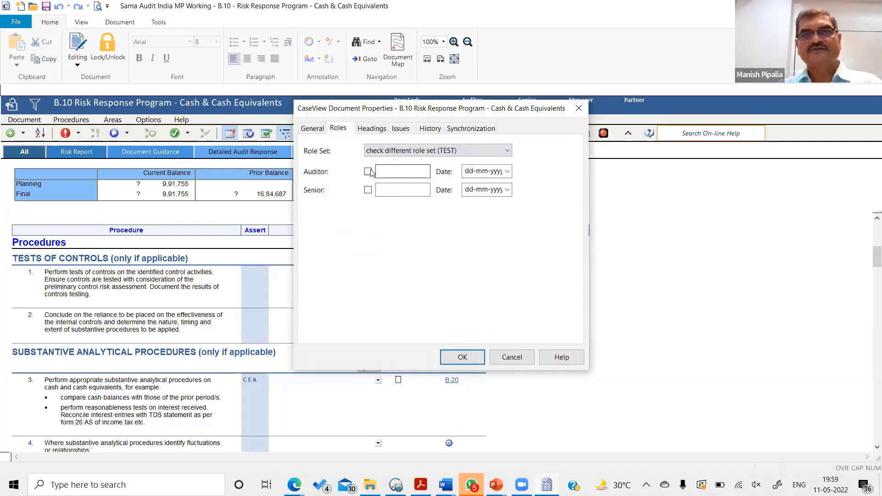
left_click(393, 153)
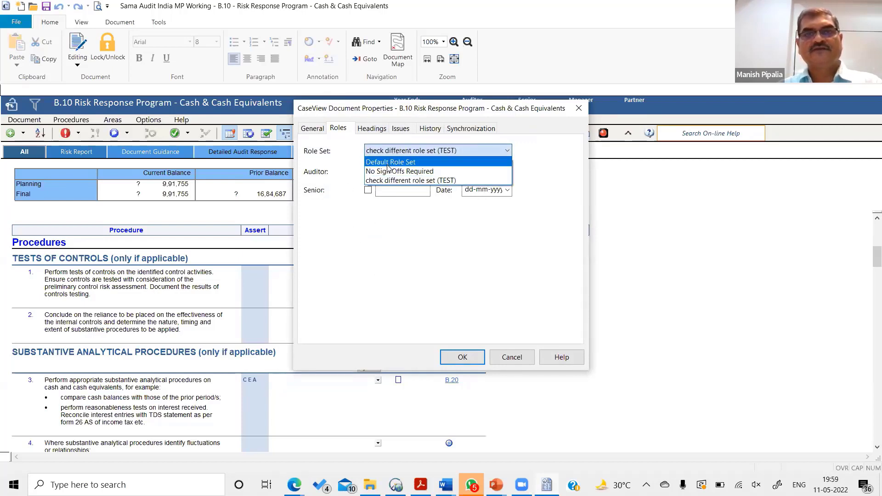
left_click(391, 161)
left_click(406, 153)
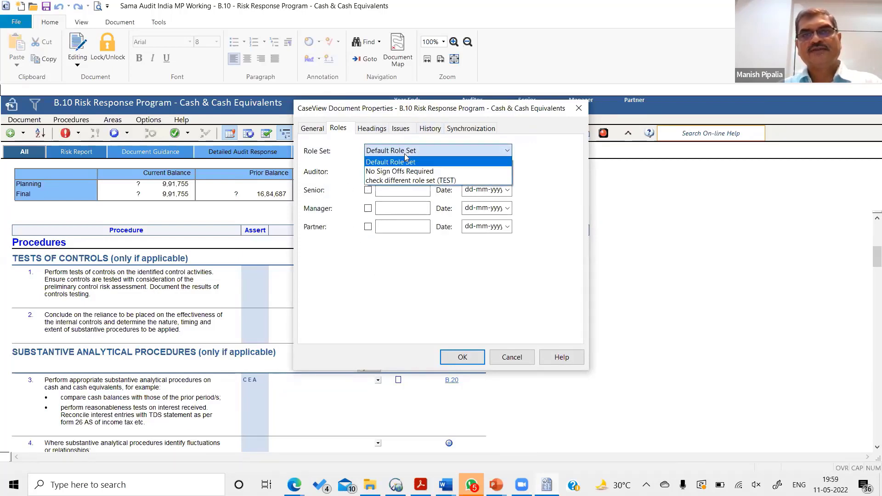
left_click(372, 178)
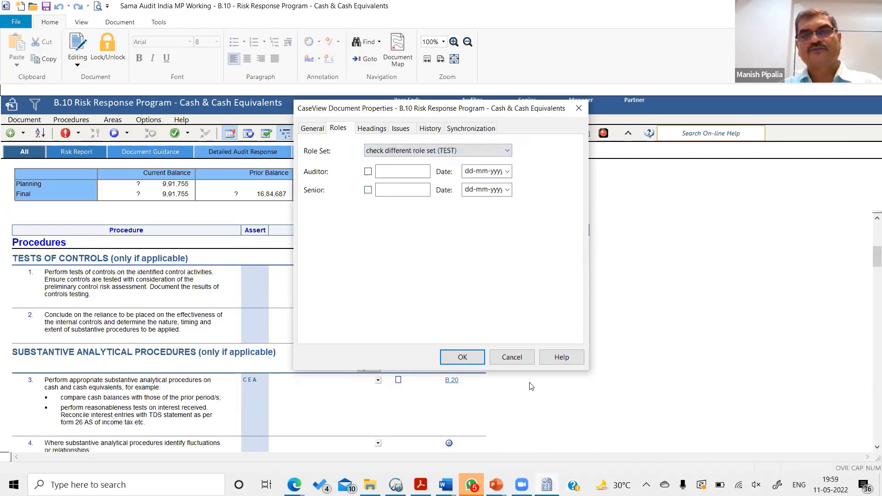
left_click(532, 356)
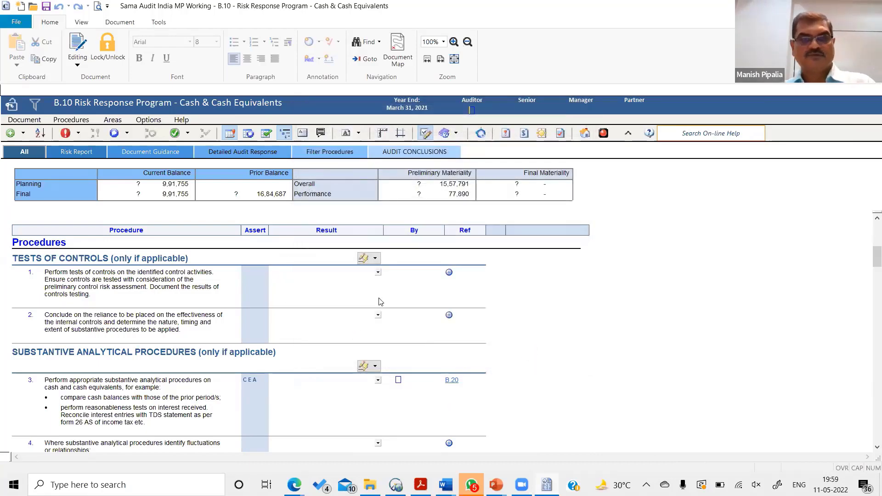
- Return to the Document Manager, collapse the B - Cash And Cash Equivalents folder, and show the engagement's issues
left_click(586, 136)
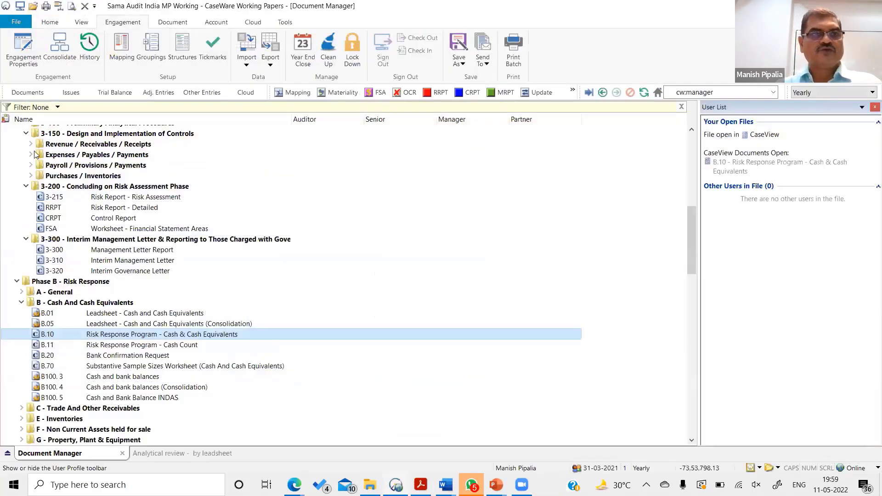
left_click(21, 302)
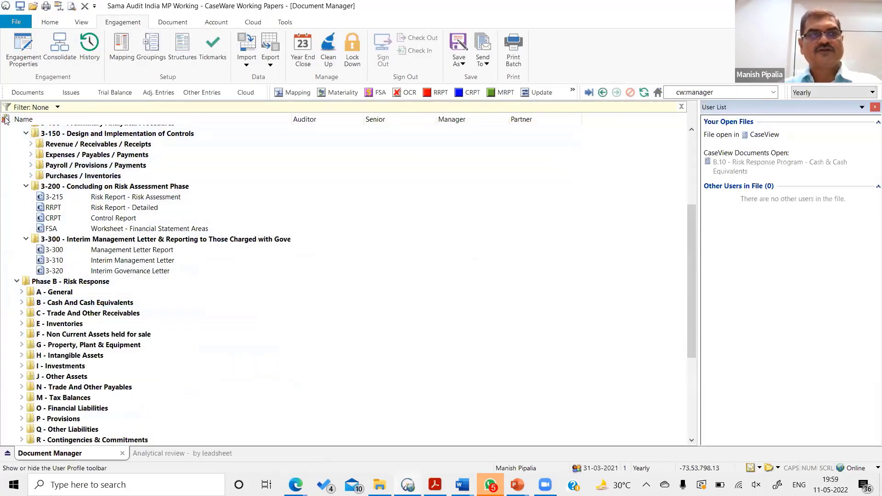
left_click(71, 93)
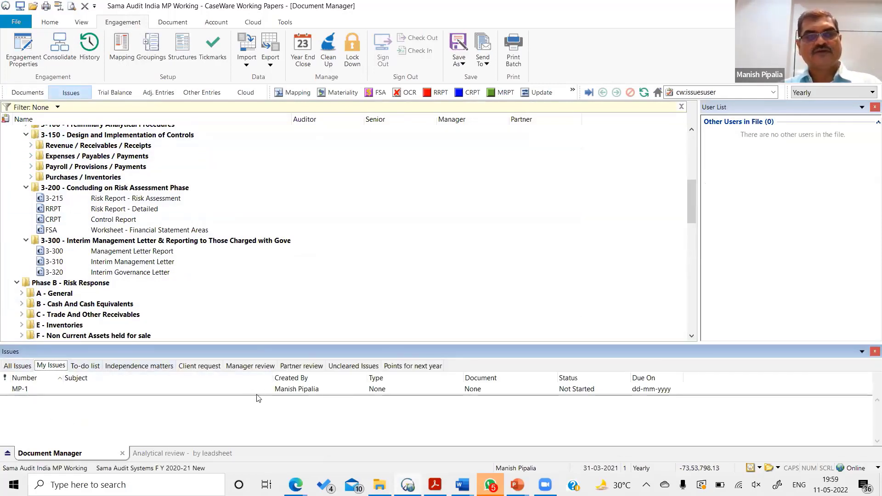
- Start a new issue and view its available types and assignees without choosing any
left_click(276, 389)
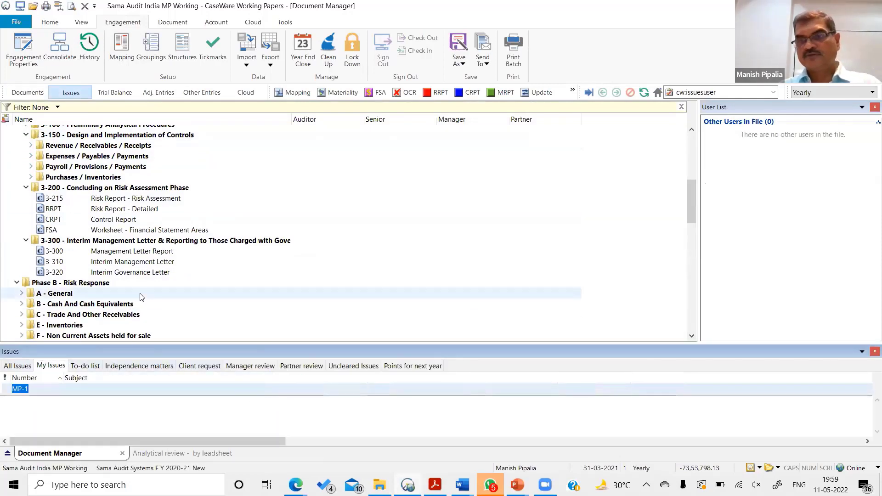
double_click(25, 391)
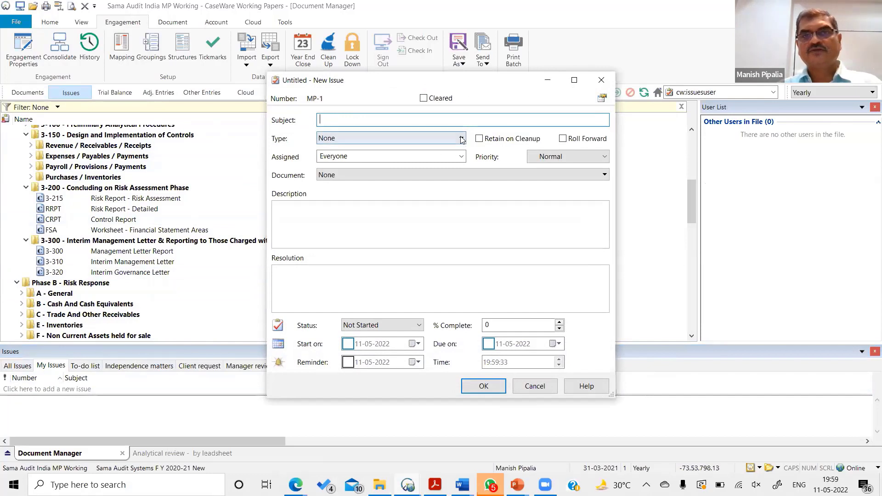
left_click(416, 137)
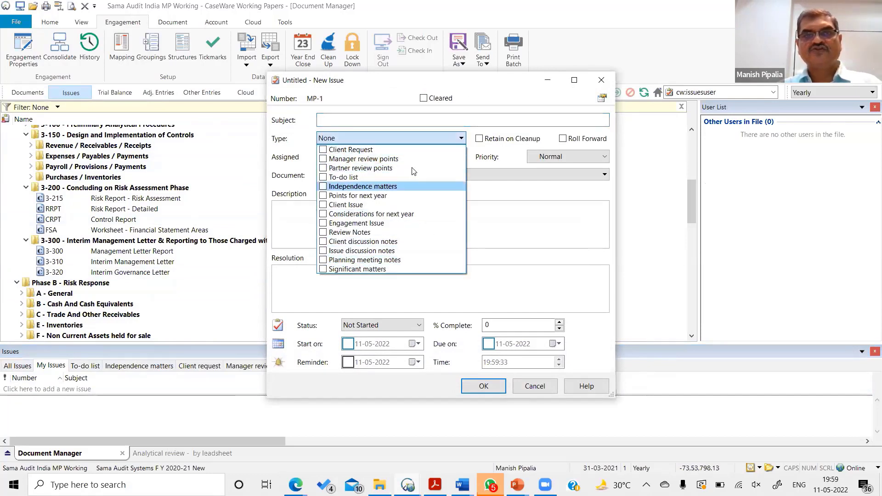
left_click(483, 202)
left_click(391, 156)
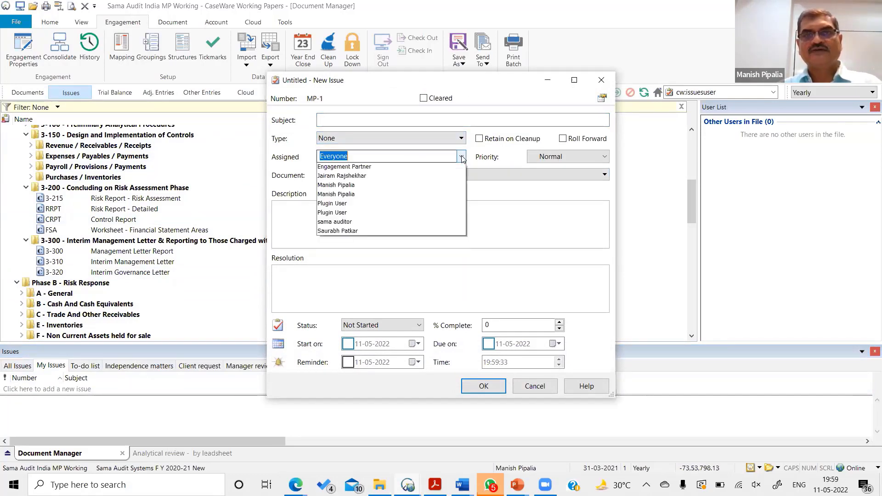
left_click(502, 205)
- View the new issue's linkable documents and priority levels, and close it without entering anything
left_click(606, 175)
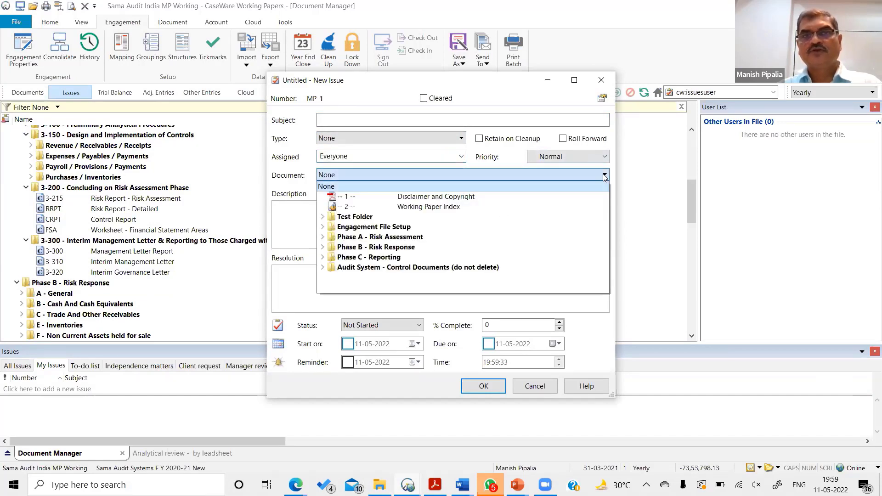
left_click(285, 220)
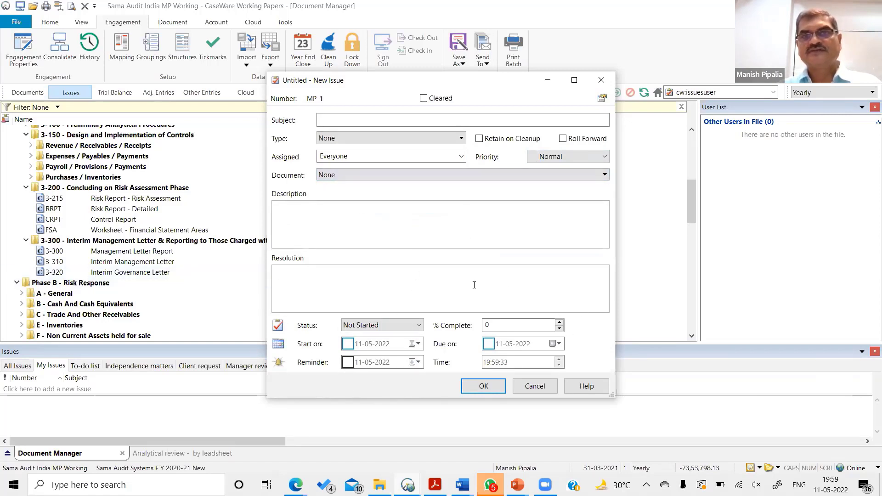
left_click(348, 297)
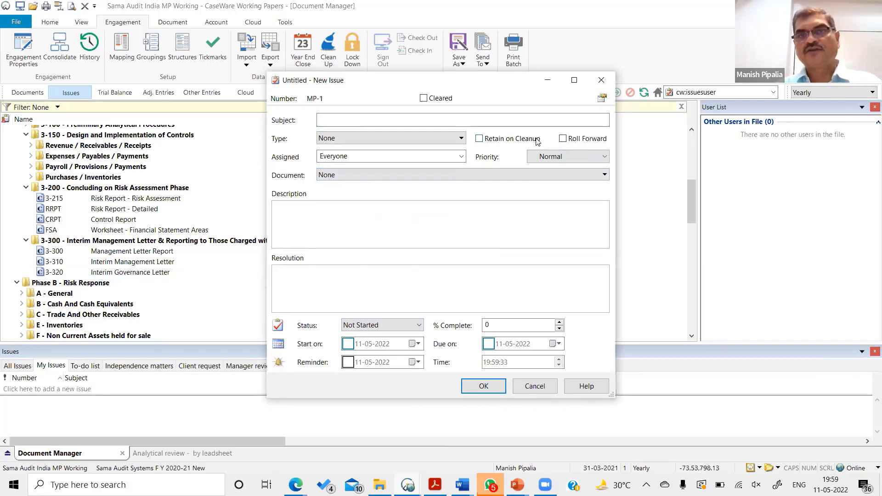
left_click(597, 158)
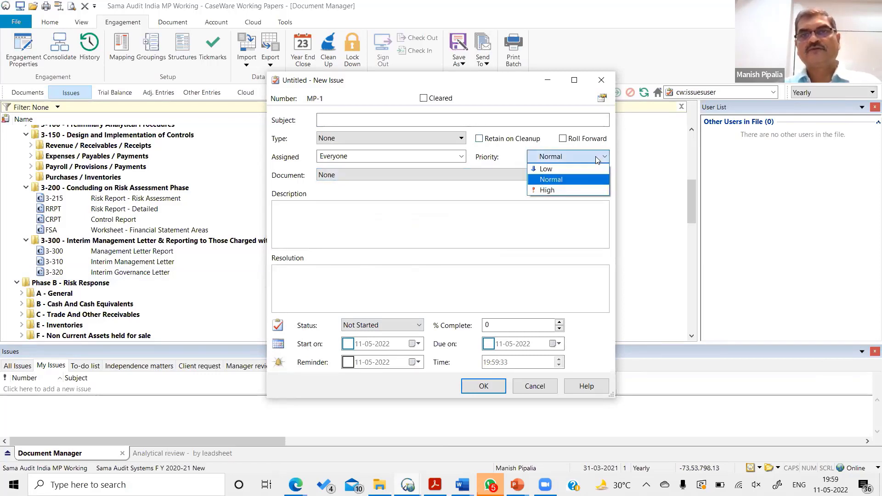
left_click(571, 218)
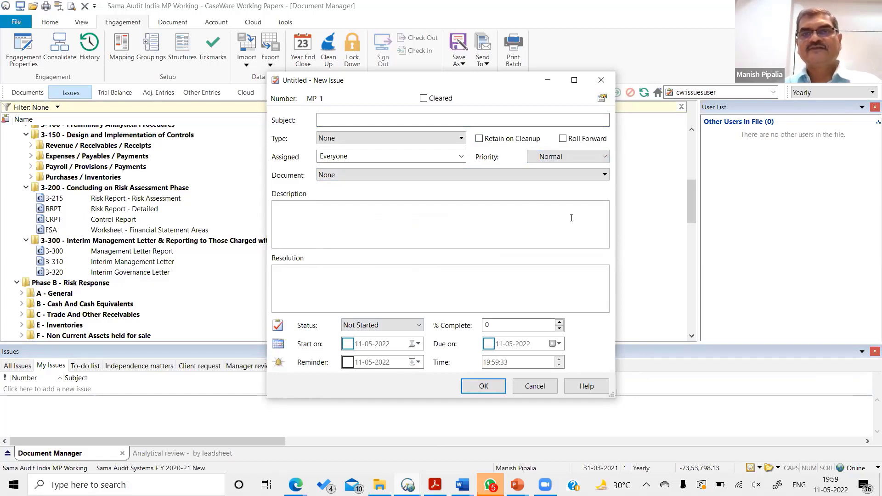
left_click(600, 81)
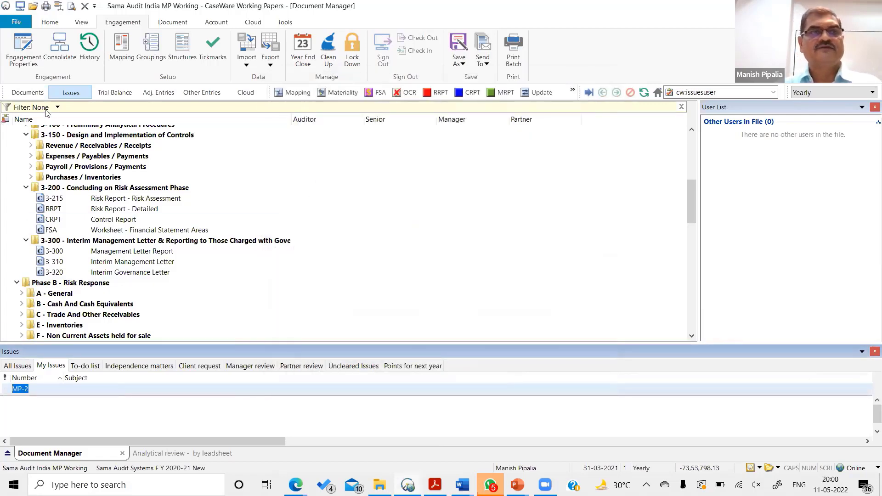
- Filter the document list by Documents with Issues, and by External Documents with every folder expanded for viewing
left_click(57, 108)
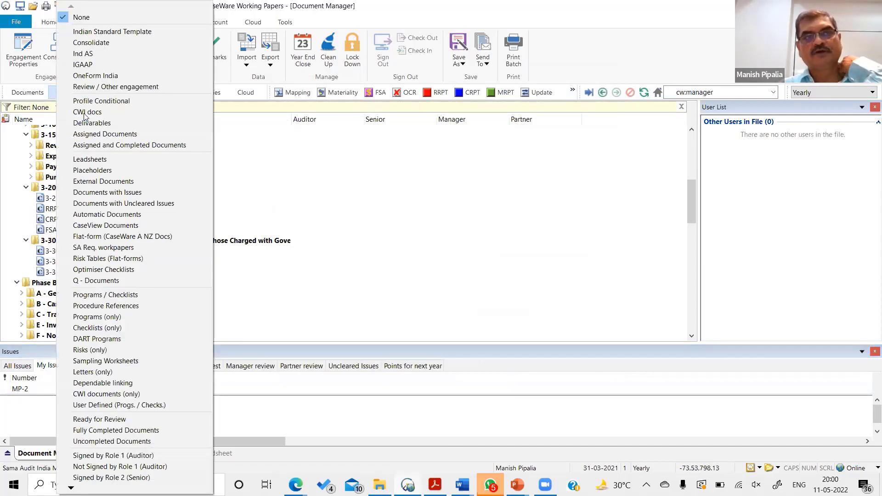
left_click(120, 193)
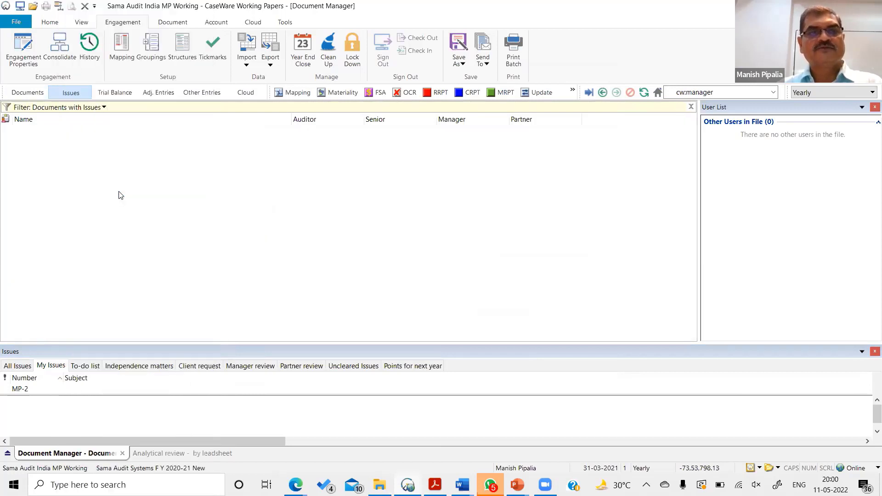
left_click(103, 108)
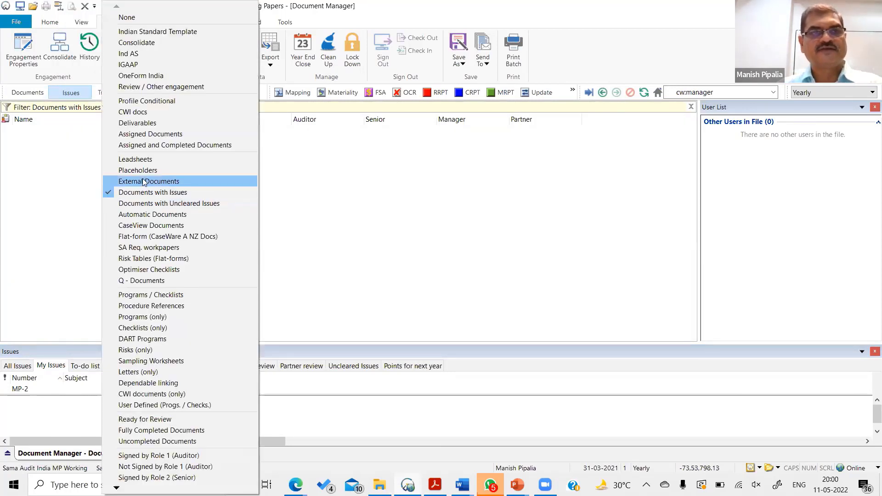
left_click(141, 182)
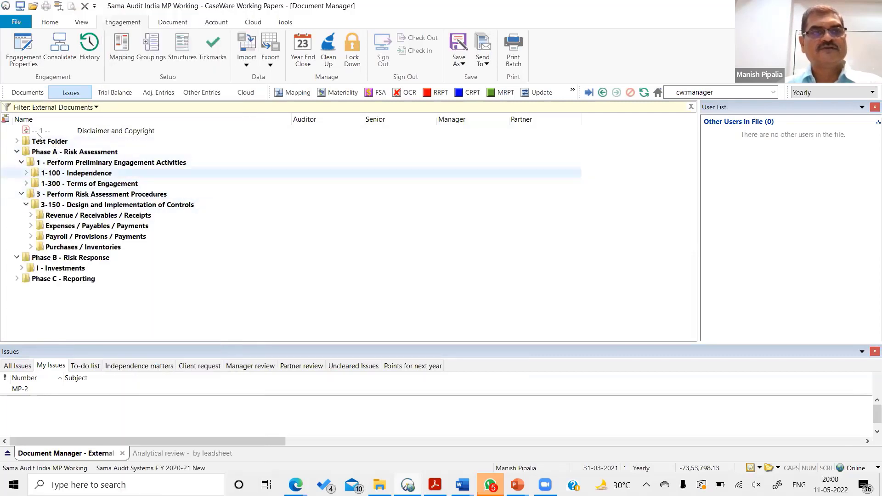
left_click(64, 152)
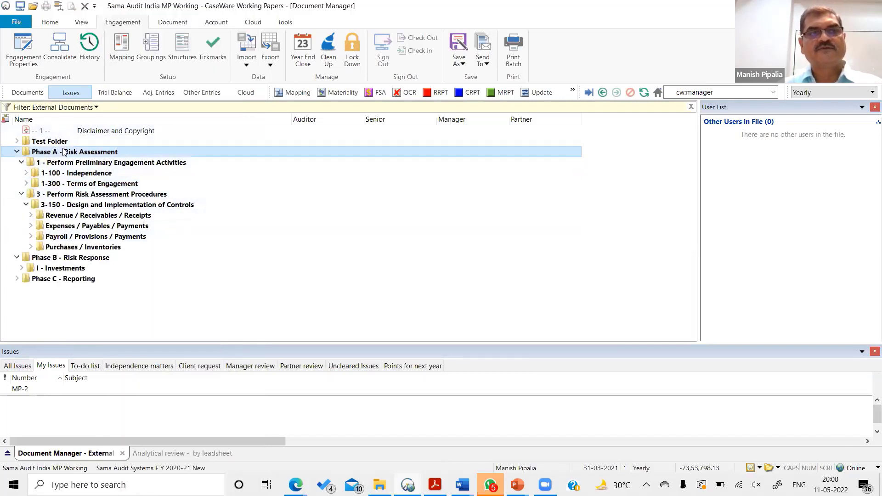
key("asterisk")
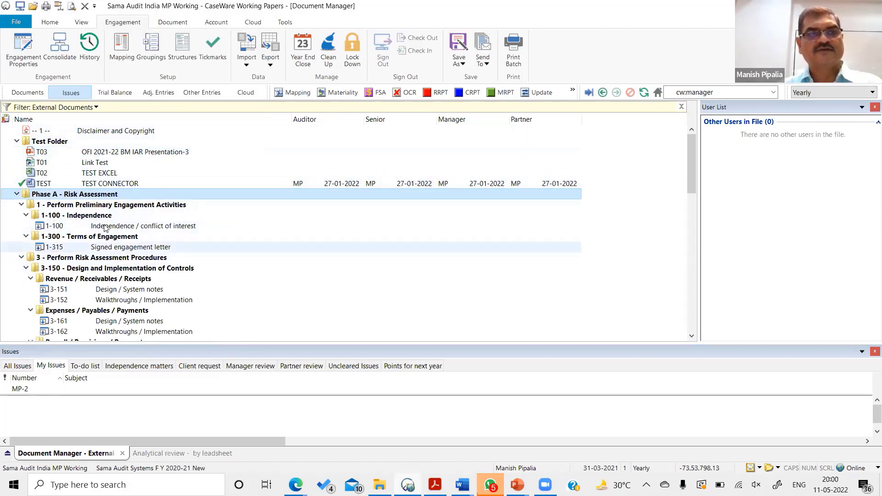
scroll(114, 286, "down", 7)
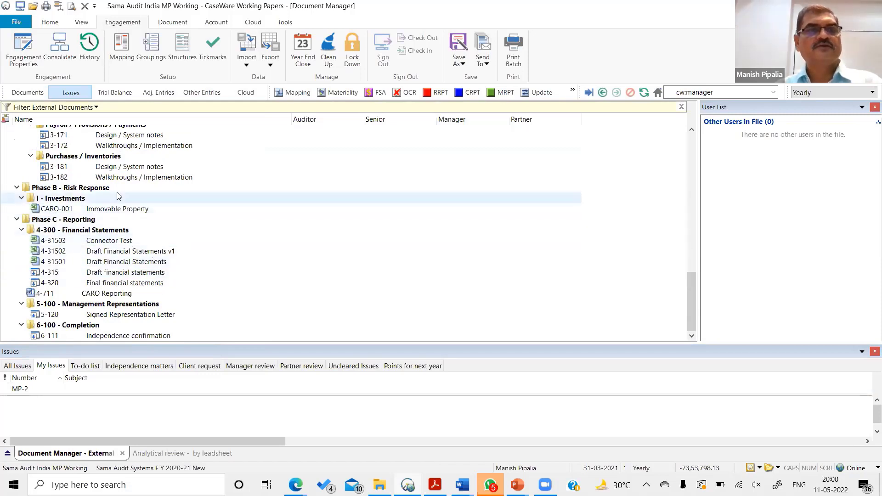
- Clear the External Documents filter and filter the document list by Leadsheets to view them across the Phase B folders
left_click(96, 107)
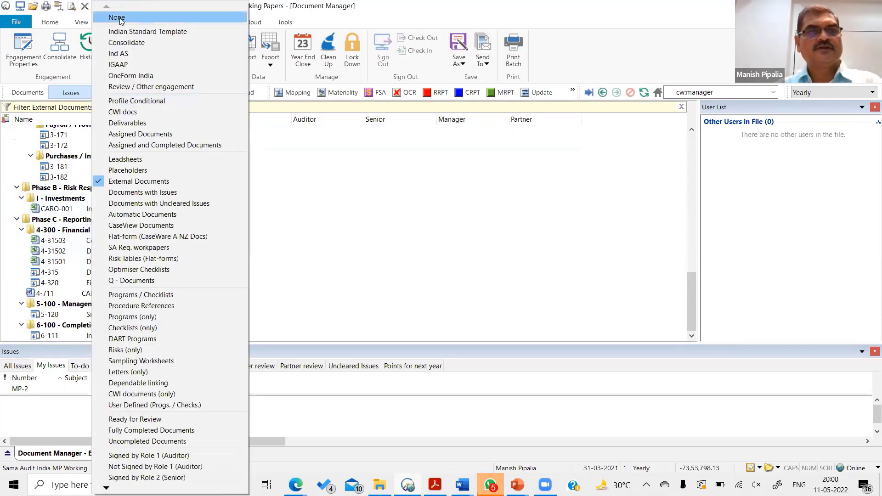
left_click(127, 16)
left_click(56, 108)
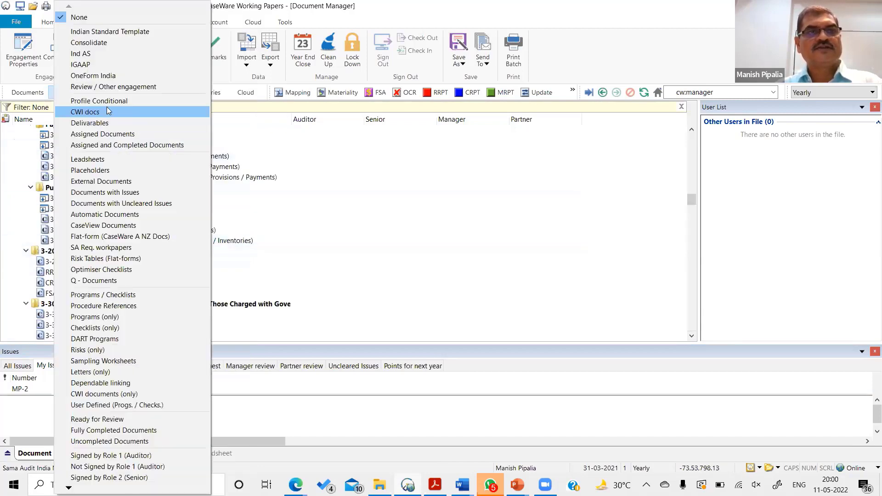
left_click(102, 158)
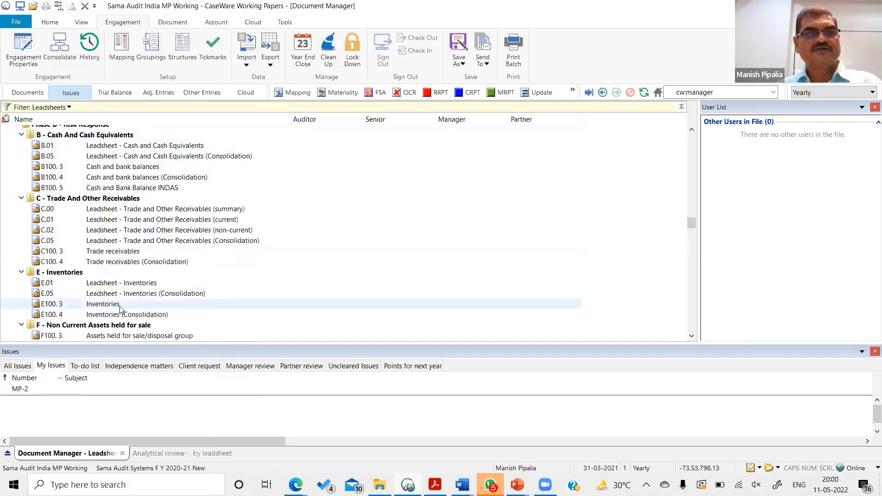
scroll(121, 311, "down", 2)
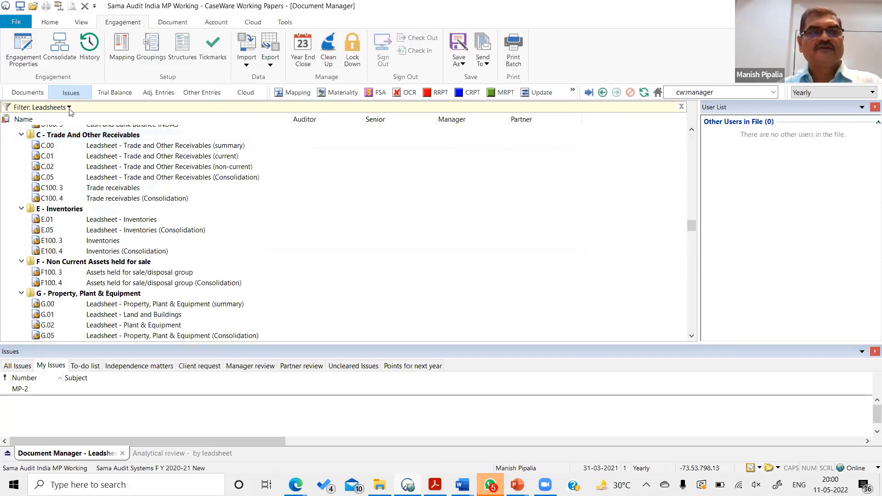
- Filter the document list by Fully Completed Documents for viewing, and switch the filter to Uncompleted Documents
left_click(69, 109)
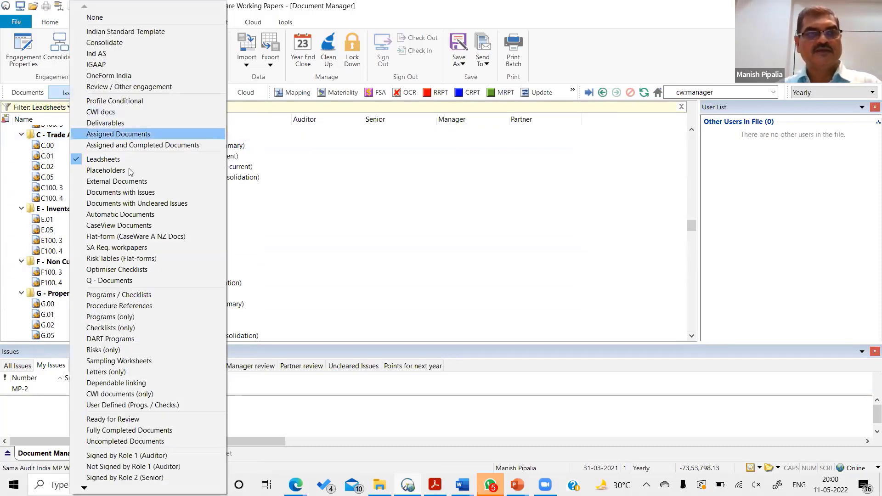
left_click(136, 431)
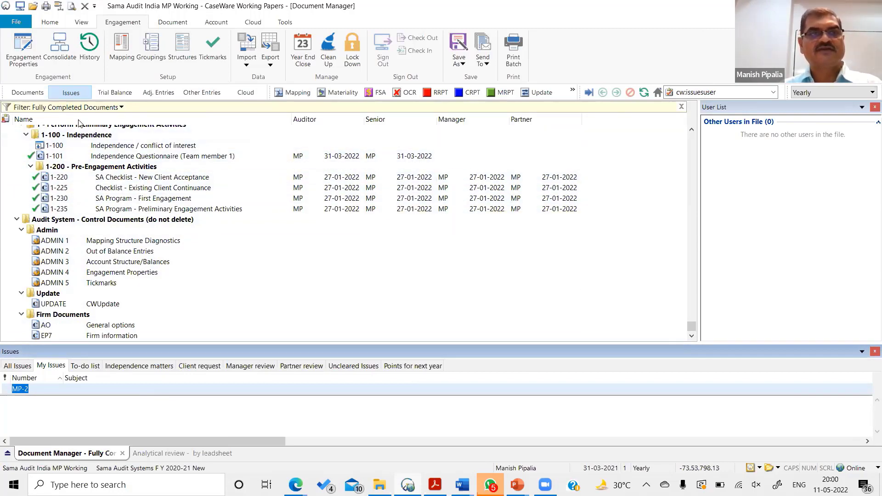
left_click(94, 107)
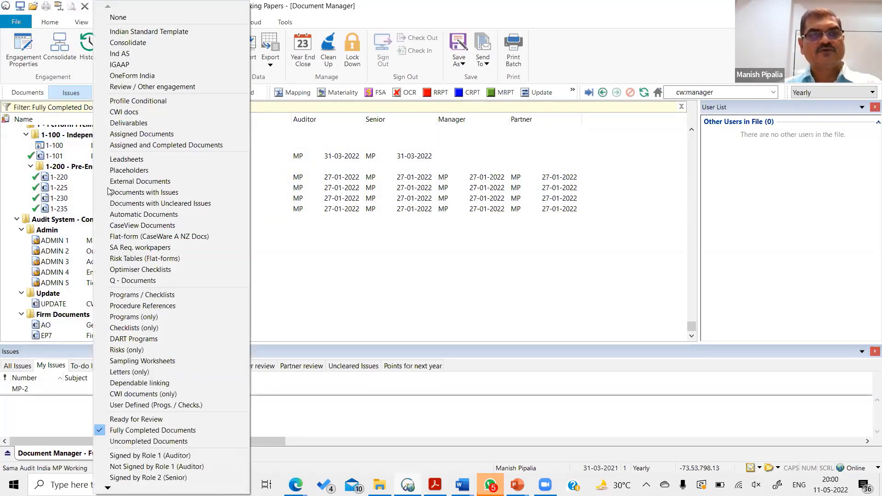
left_click(154, 442)
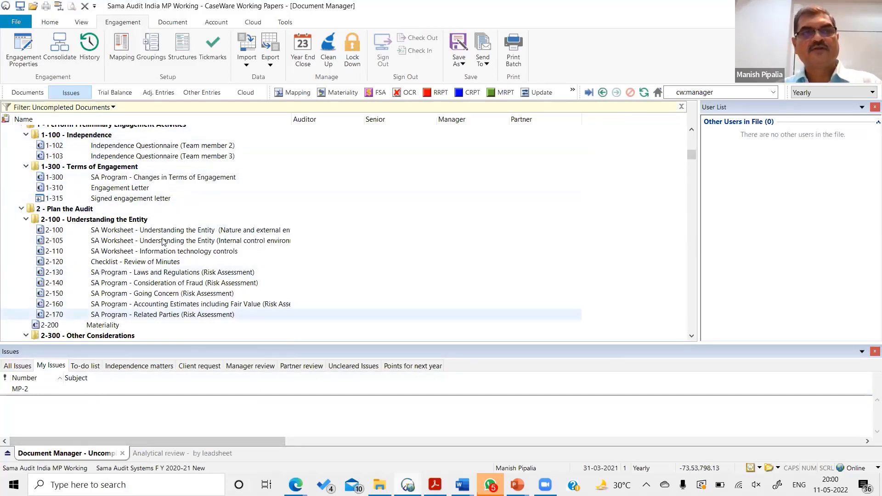
- View the available document filters, including those for sign-off by role, without choosing another one
left_click(105, 109)
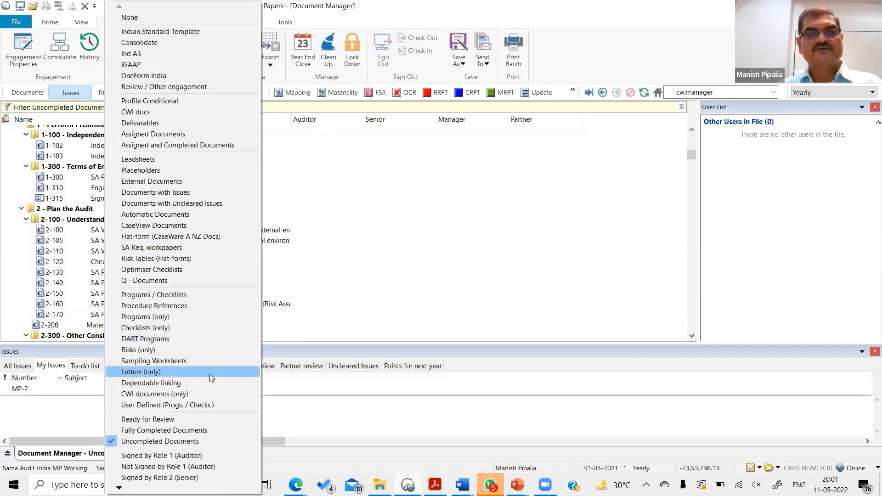
mouse_move(120, 488)
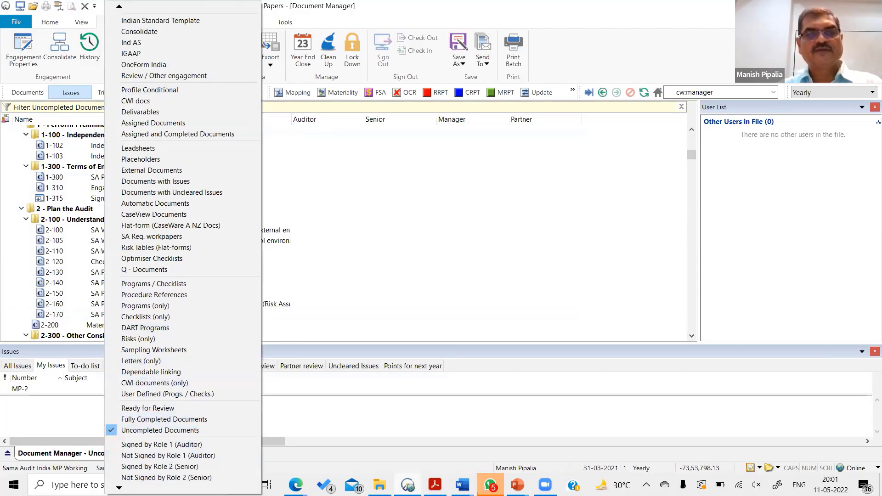
left_click(432, 246)
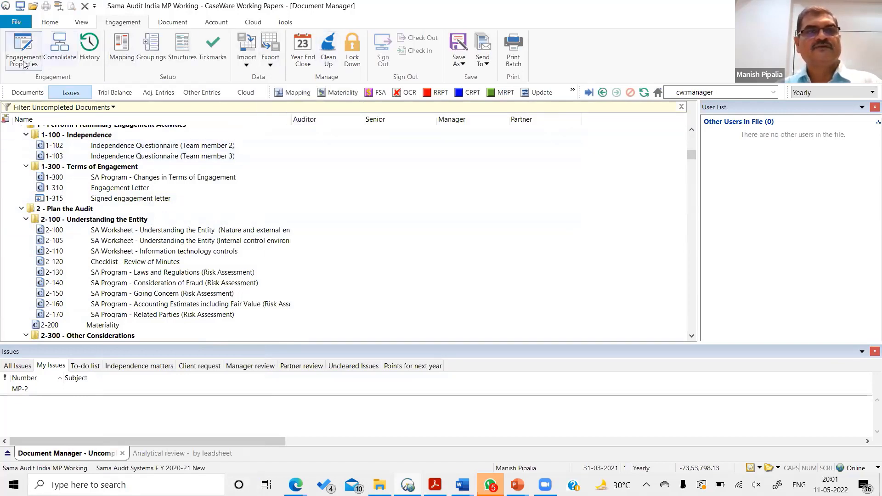
- Examine the latest events in the engagement history and its automatic document comparison options, and close it without changes
left_click(87, 48)
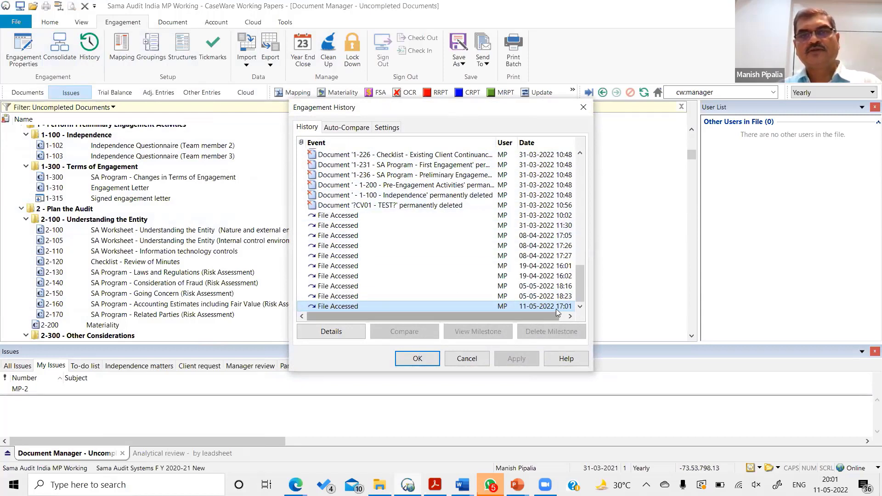
left_click(581, 306)
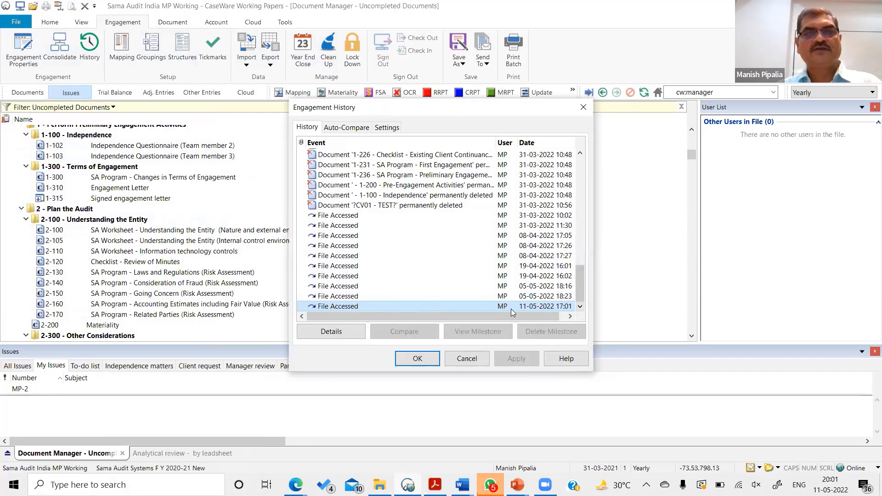
left_click(350, 130)
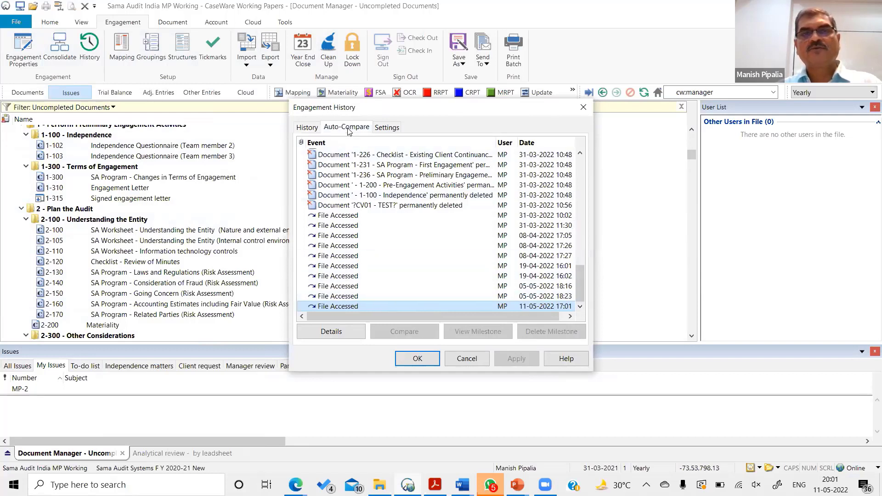
left_click(389, 164)
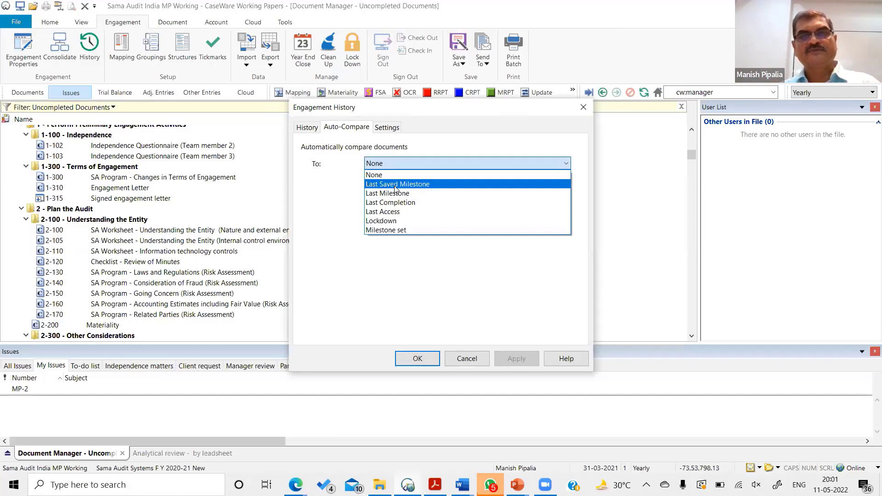
left_click(466, 361)
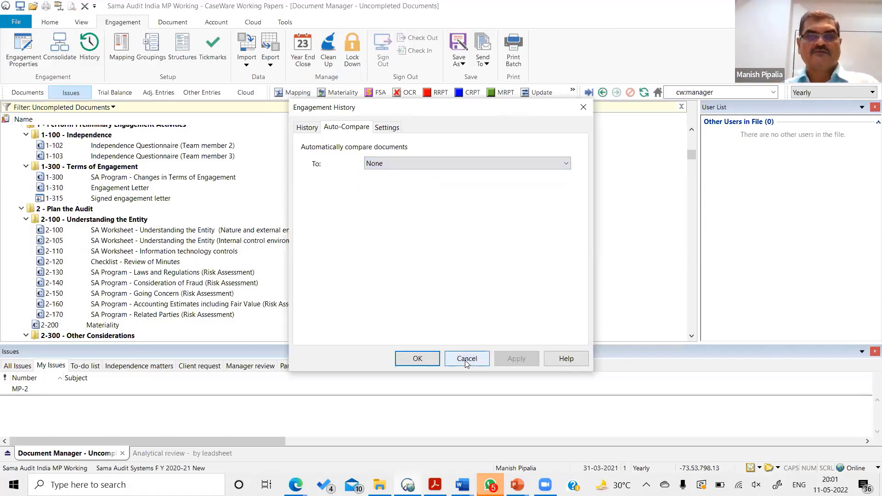
left_click(466, 361)
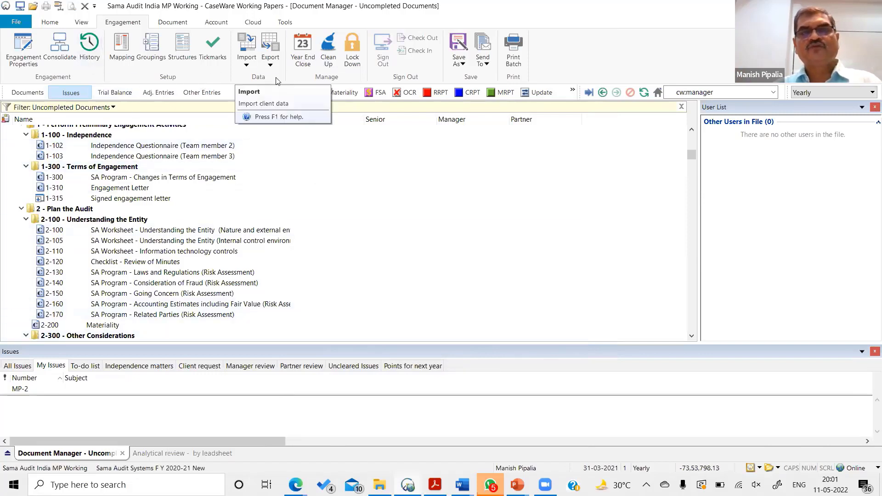
- Start the year end close without synchronizing documents, view its roll forward options, and cancel it
left_click(306, 68)
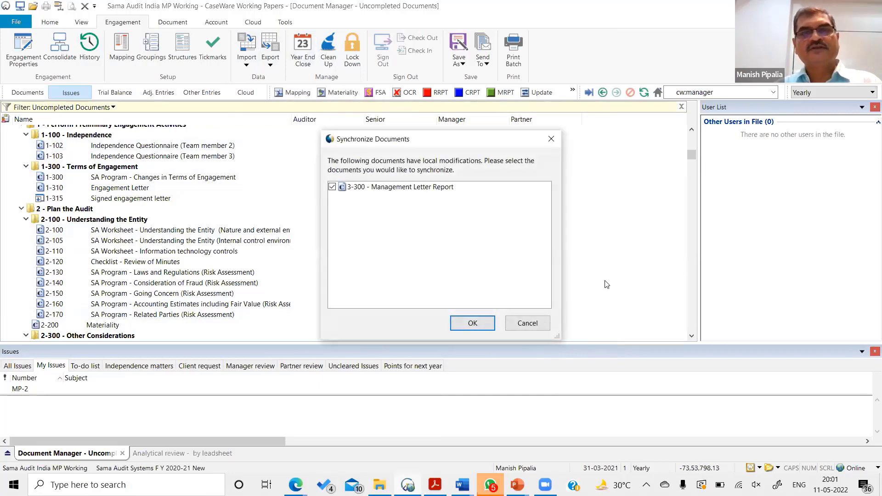
left_click(528, 323)
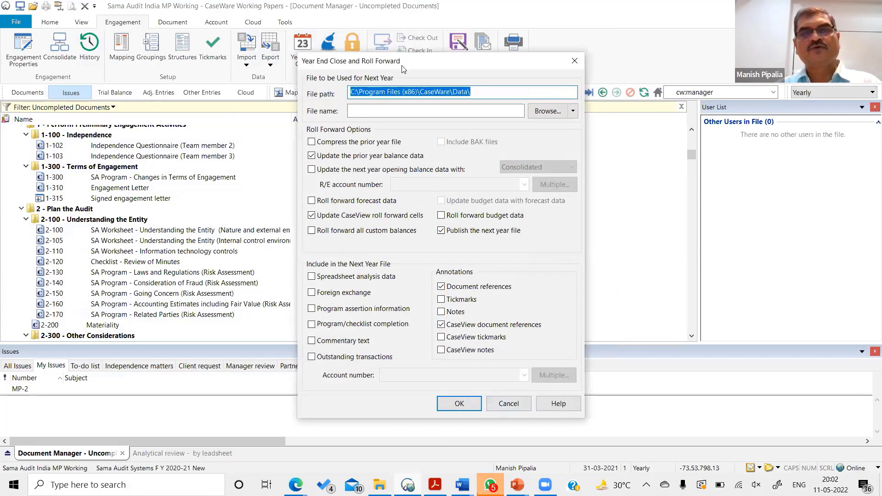
left_click(505, 404)
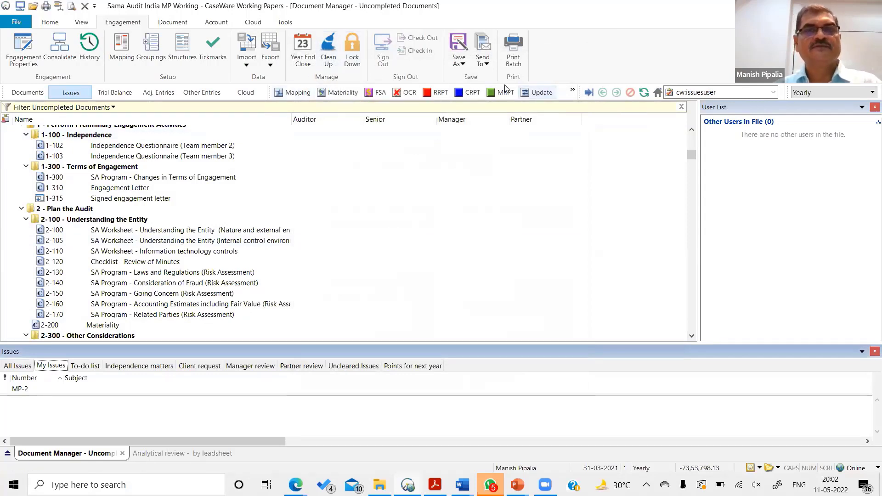
left_click(467, 199)
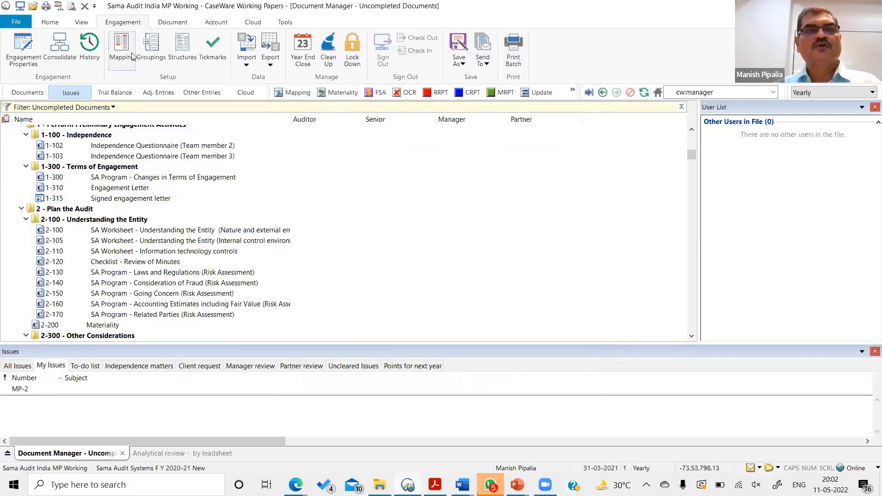
- Open the batch PDF export, expand the Audit System - export set to view its documents, and cancel without exporting
left_click(270, 65)
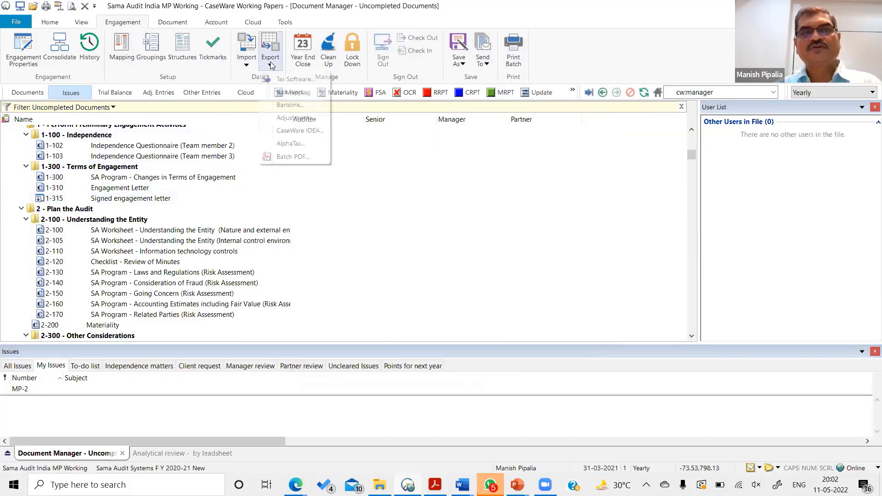
left_click(294, 157)
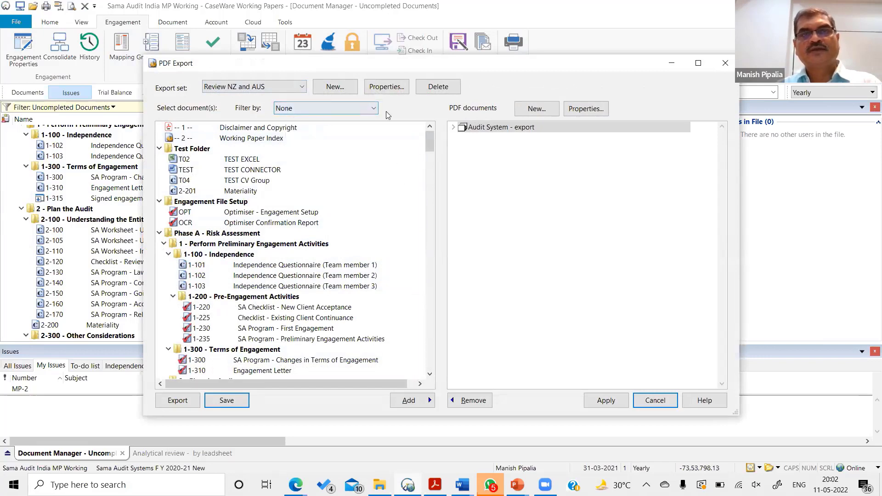
left_click(456, 129)
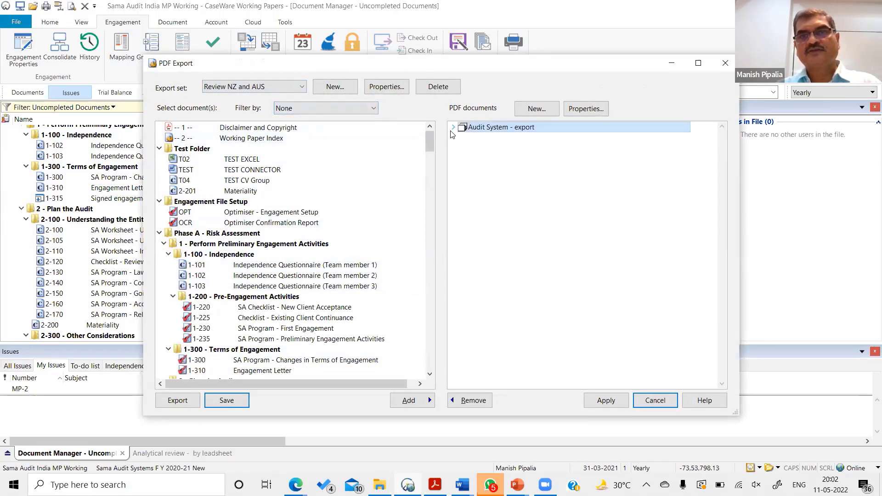
left_click(453, 128)
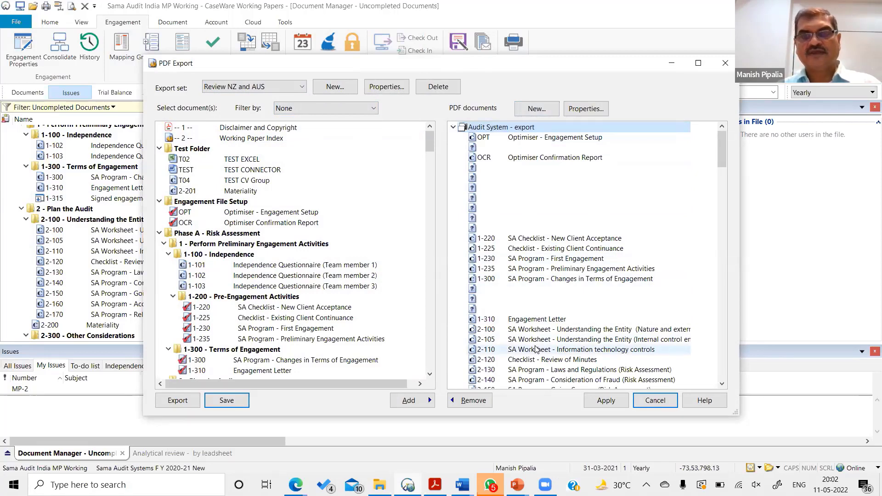
left_click(654, 401)
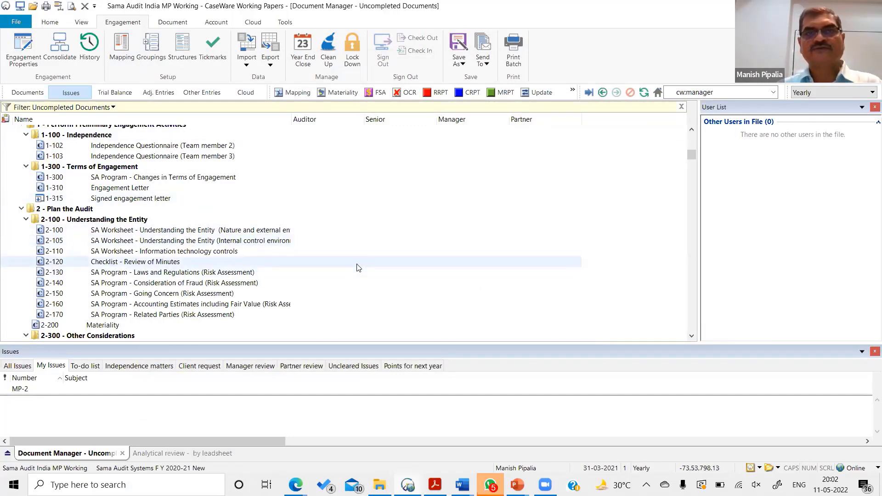
- Look through the uncompleted documents from the beginning of the list, and show the commands for inserting new documents
scroll(359, 266, "down", 2)
scroll(357, 266, "up", 6)
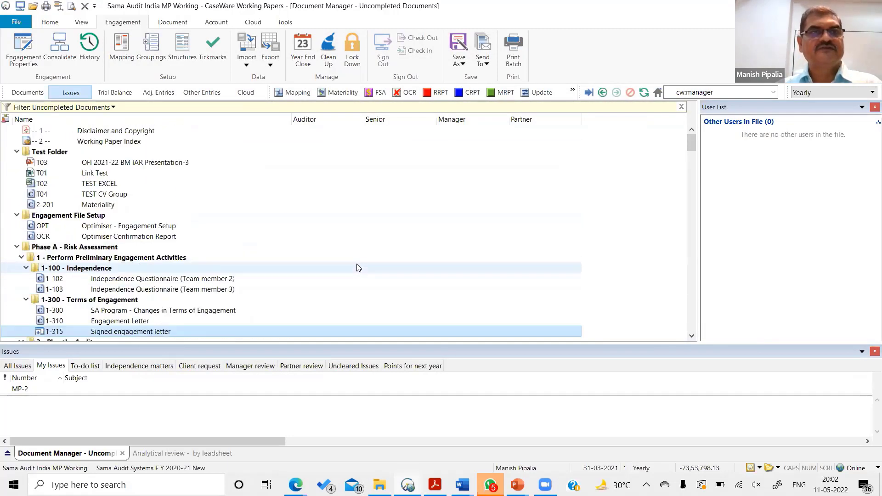
left_click(49, 22)
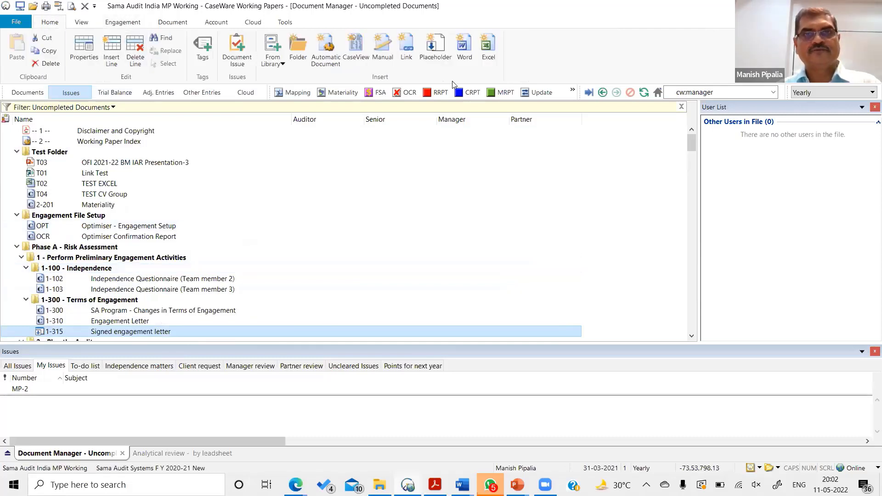